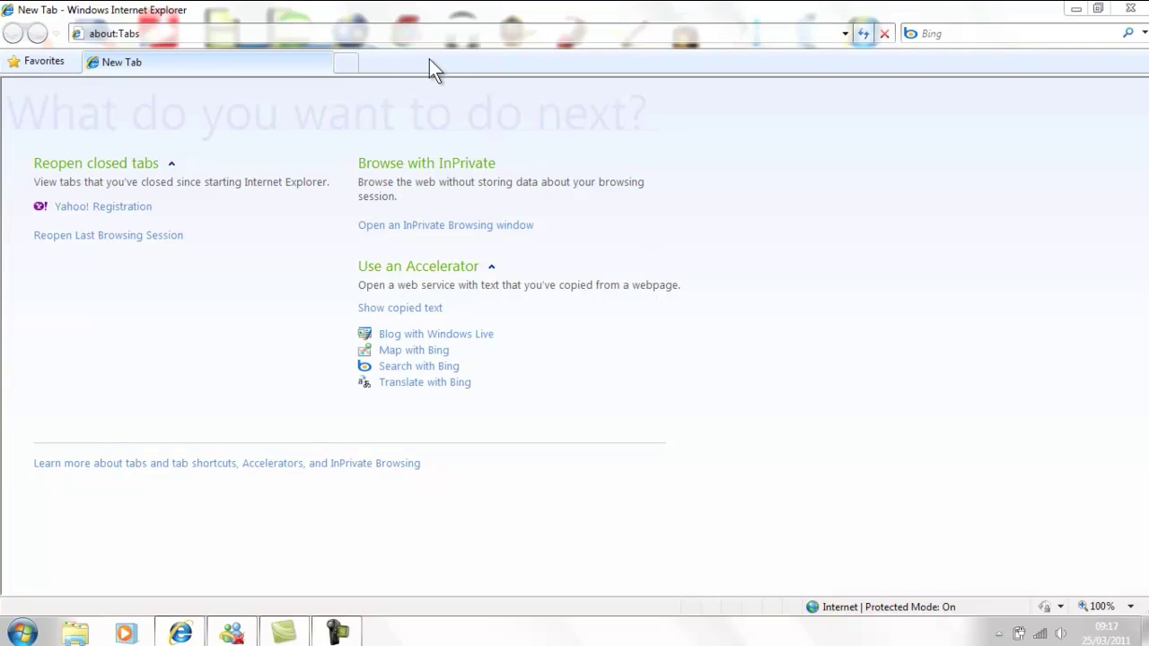
left_click(380, 32)
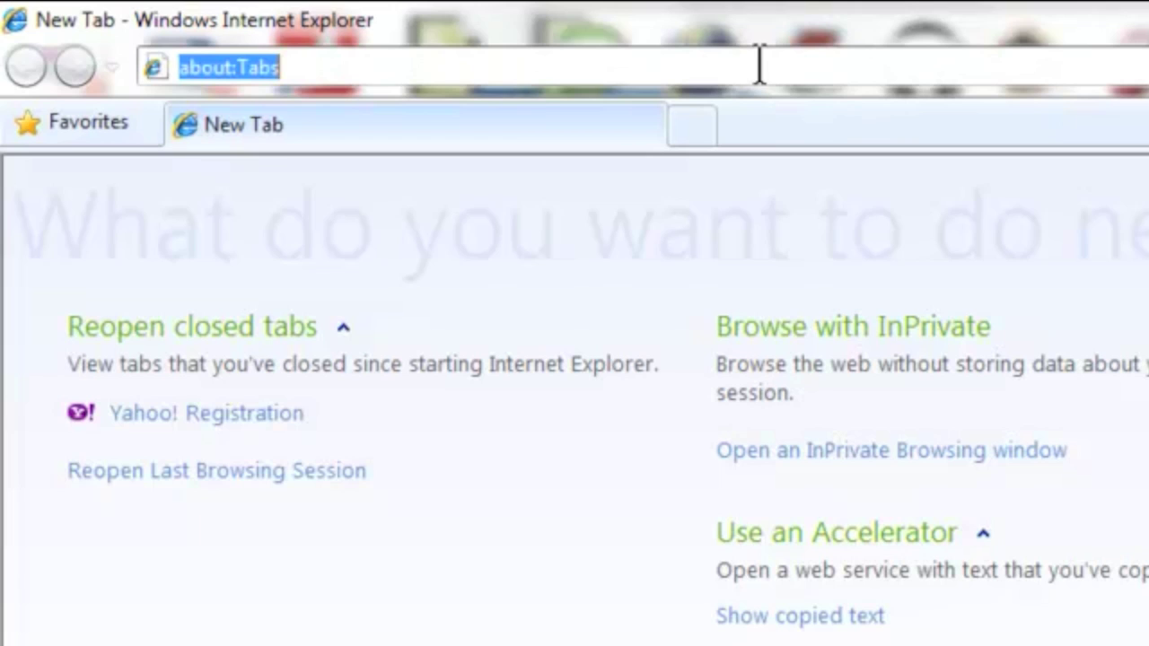
type("www.yahoo")
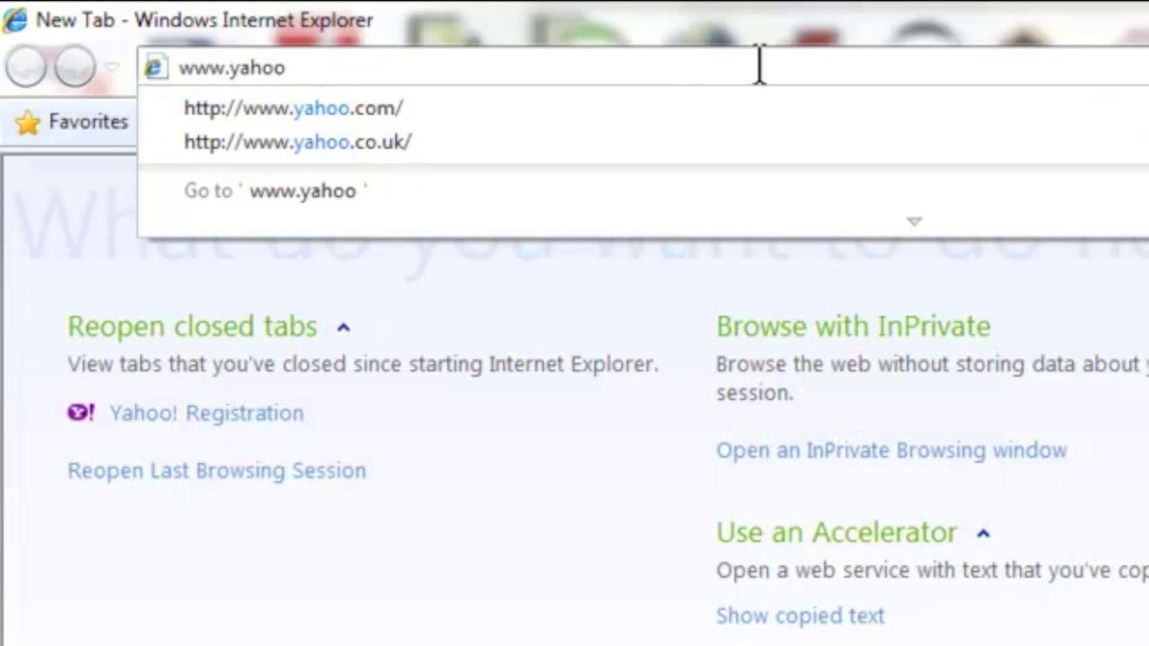
type(".co")
type("m")
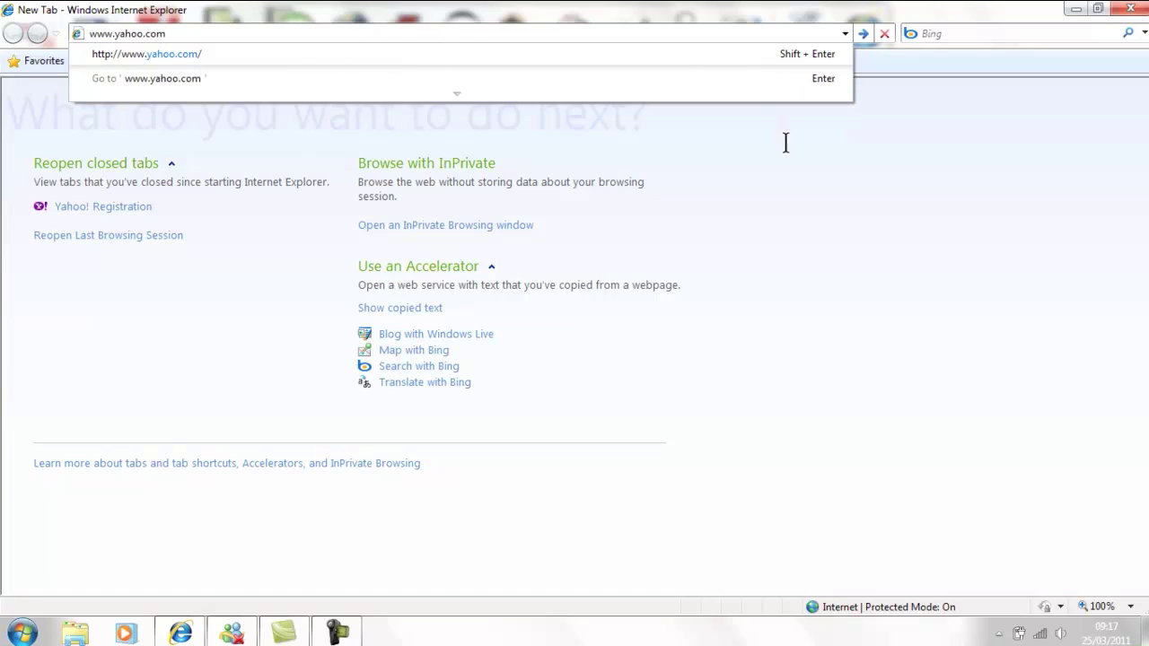
key("Return")
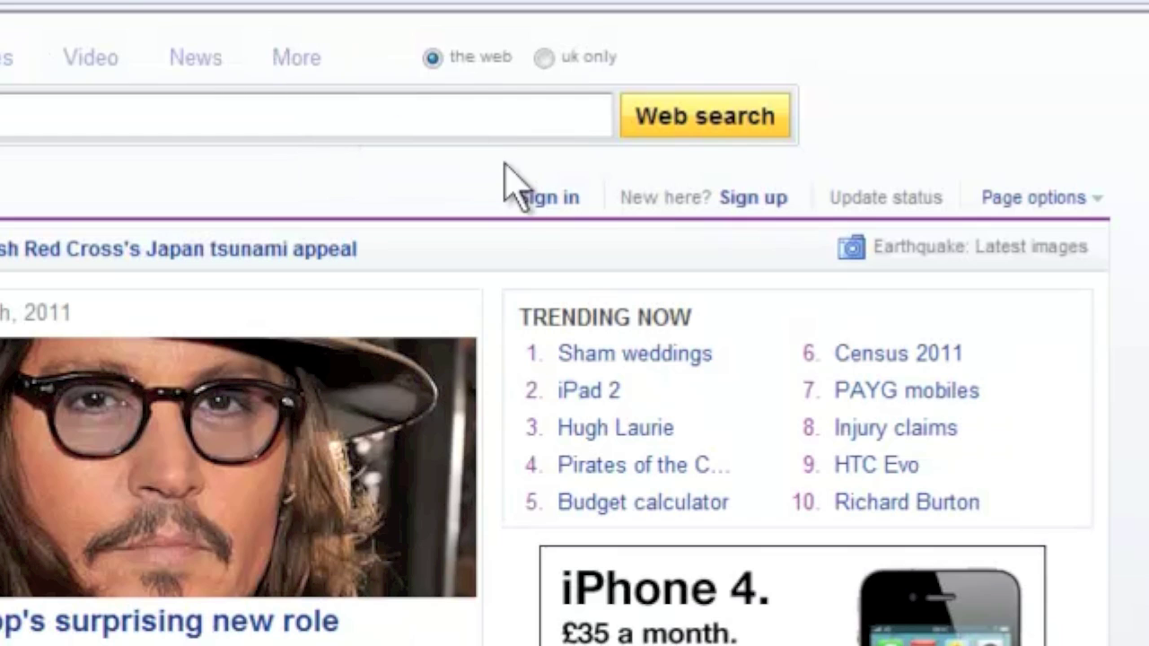
Follow the 'Sign up' link beside 'New here?' to reach the Yahoo registration form.
left_click(756, 214)
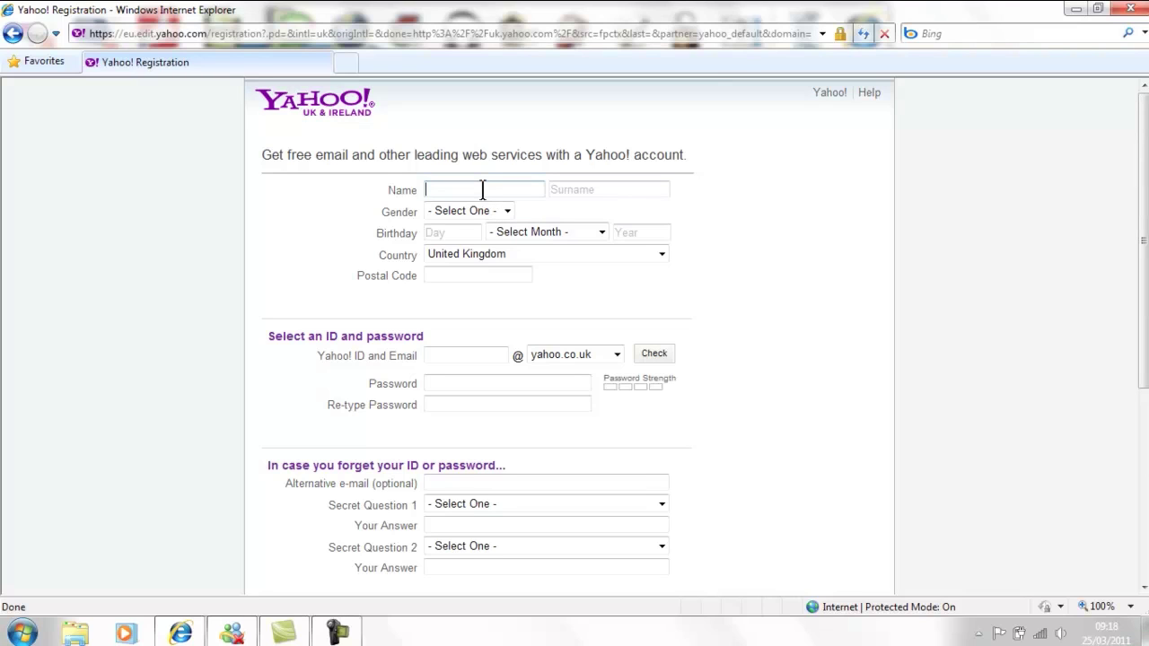
Enter the new user's first name and surname in the Name and Surname fields.
left_click(482, 190)
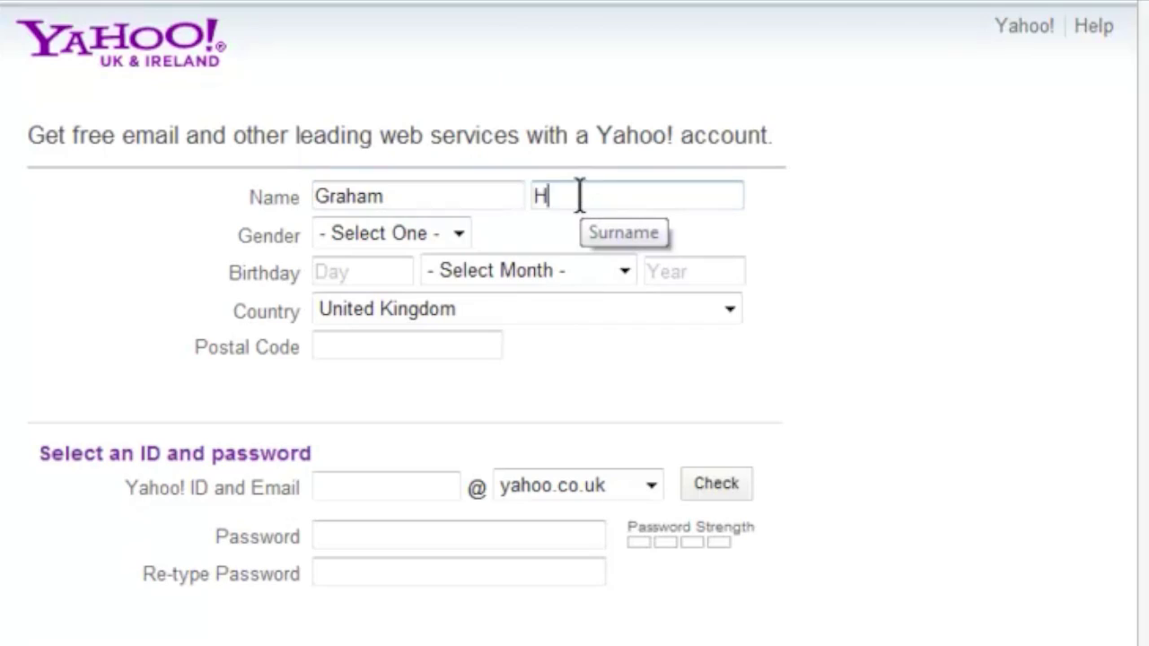
left_click(580, 196)
type("Hill")
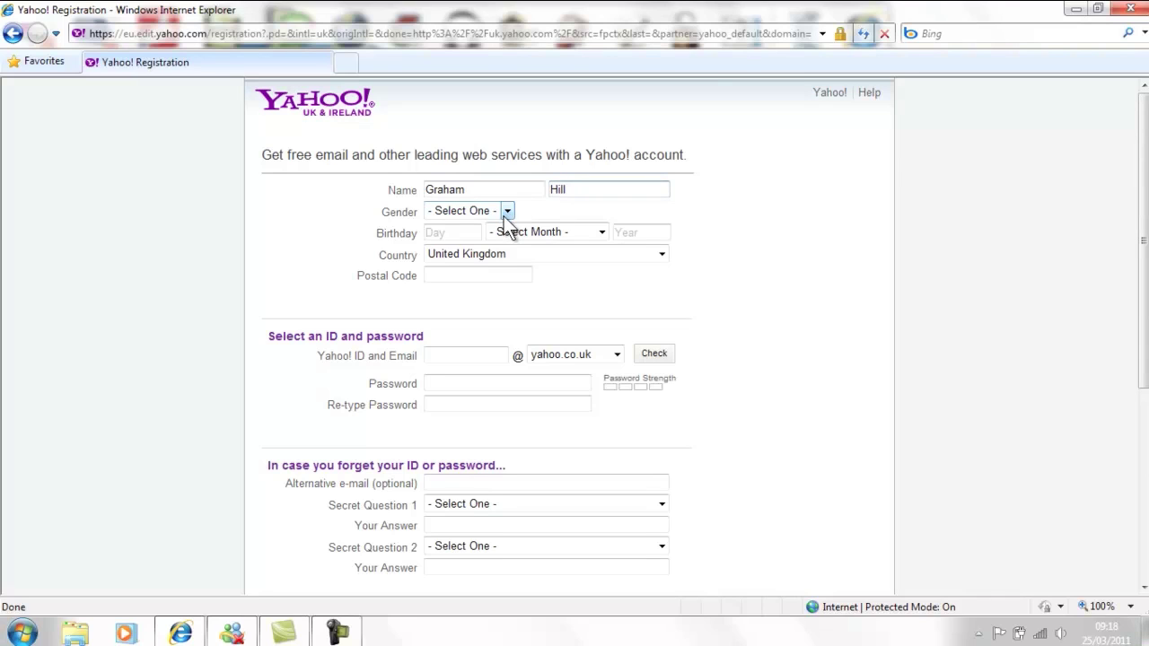
left_click(505, 213)
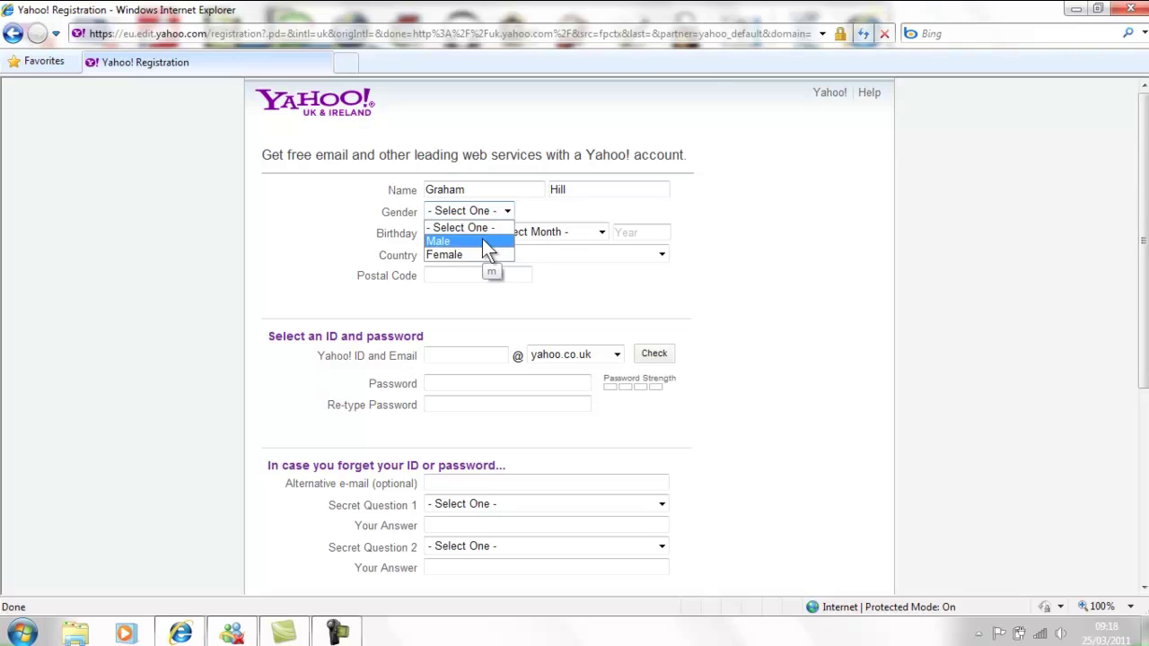
left_click(481, 241)
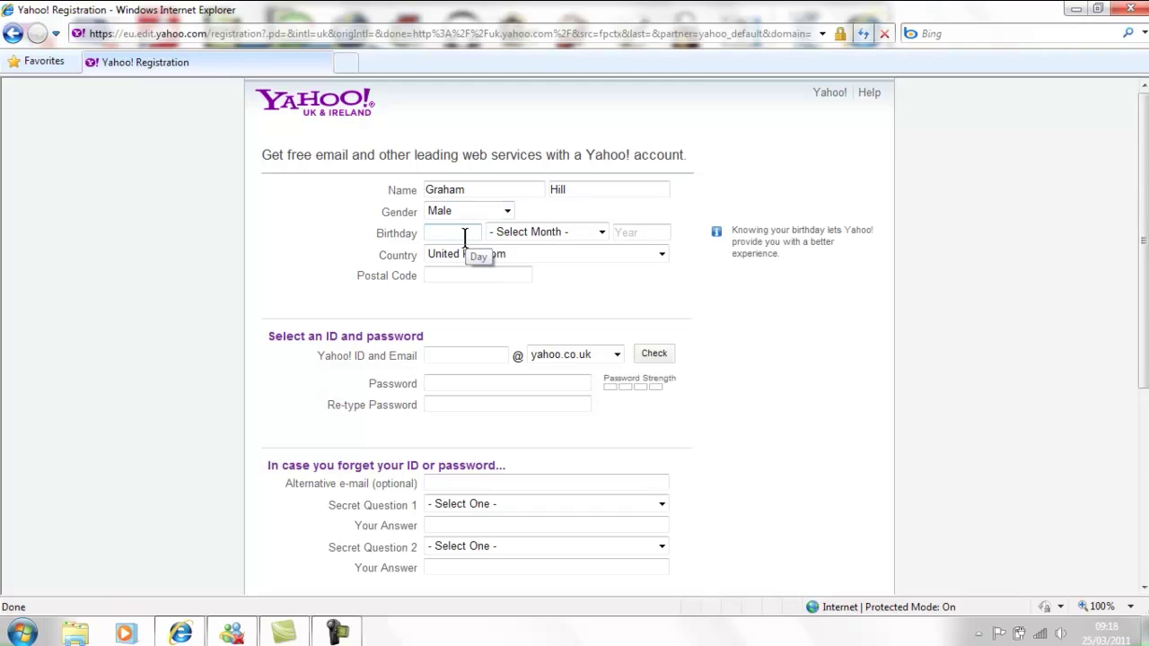
type("25")
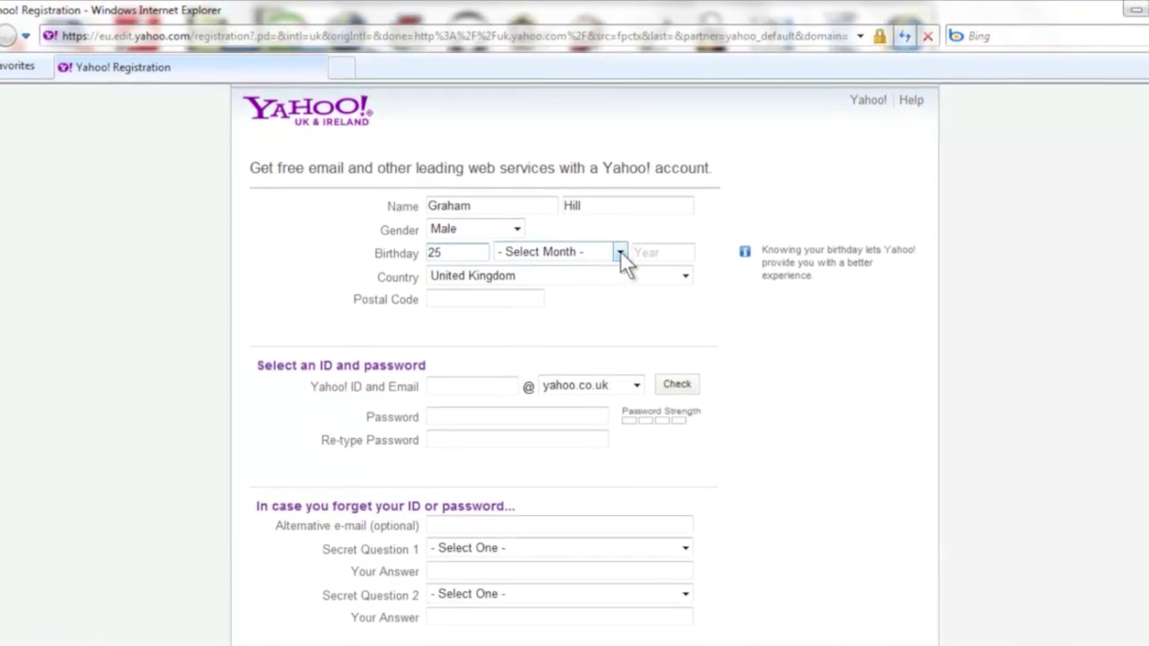
left_click(628, 258)
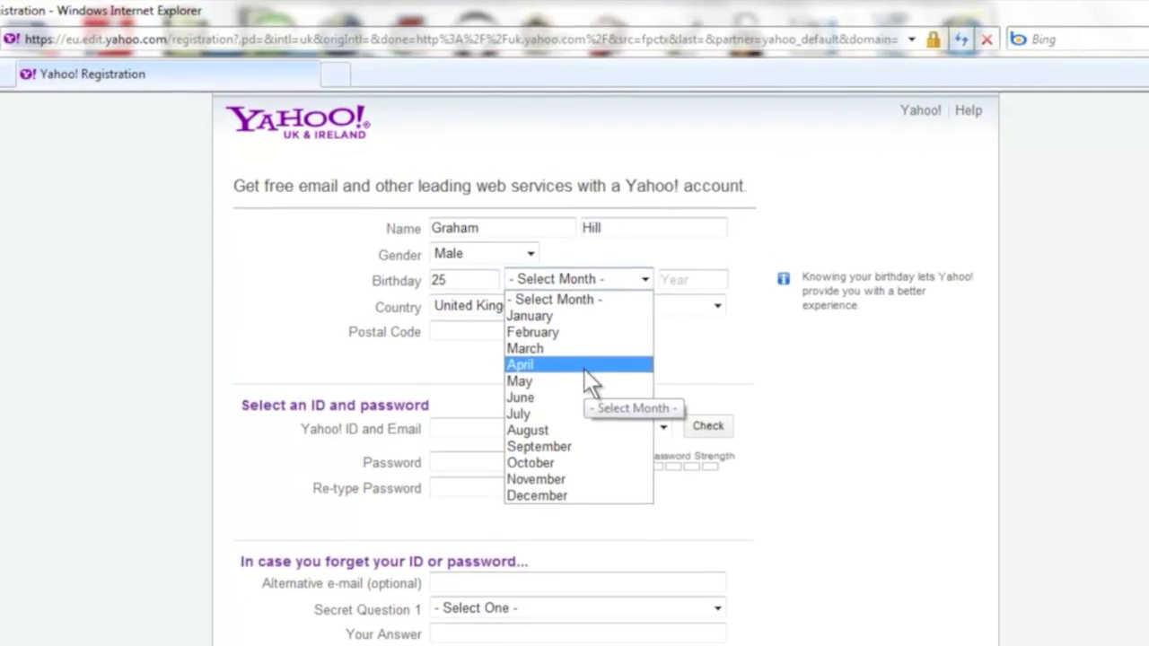
left_click(589, 375)
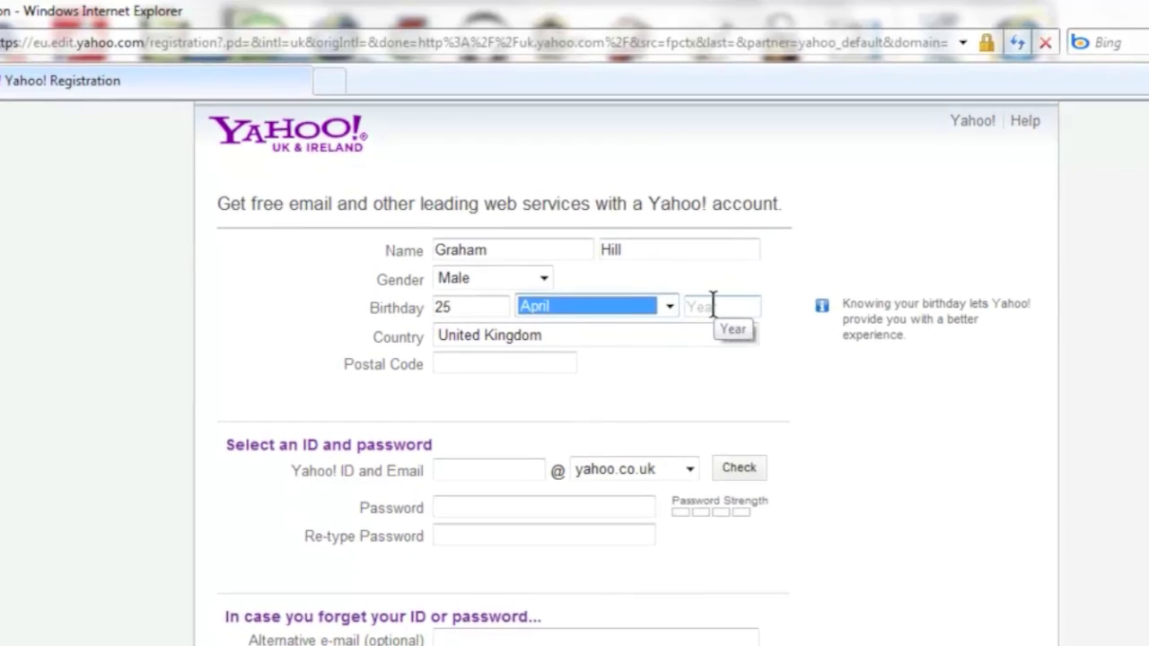
left_click(705, 299)
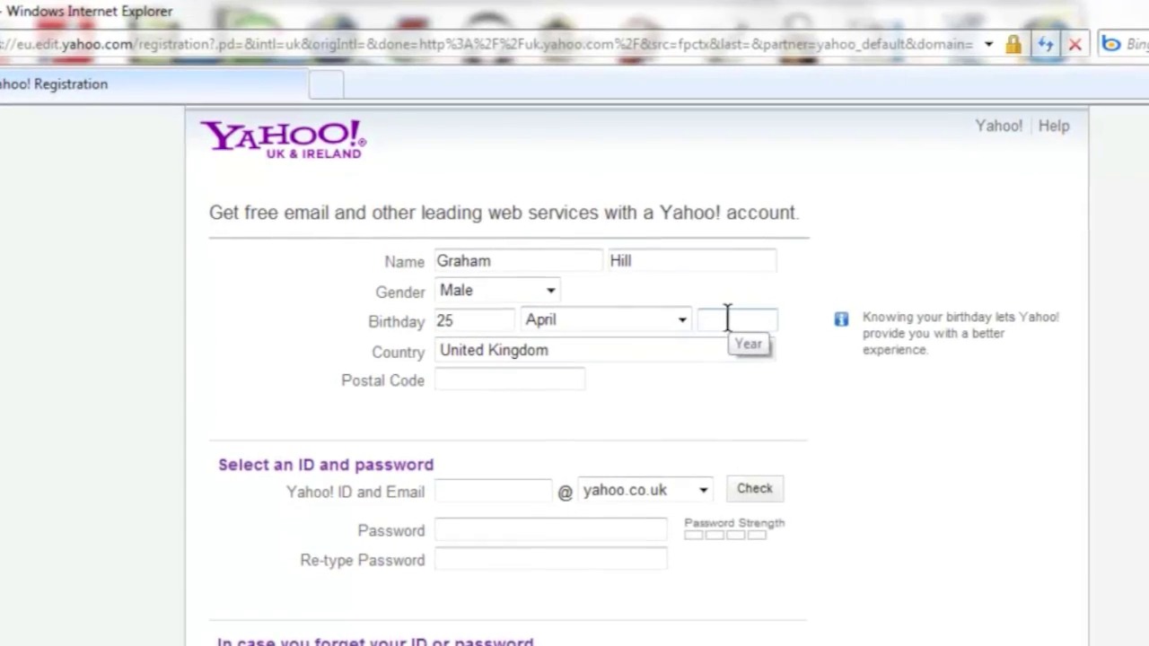
type("197")
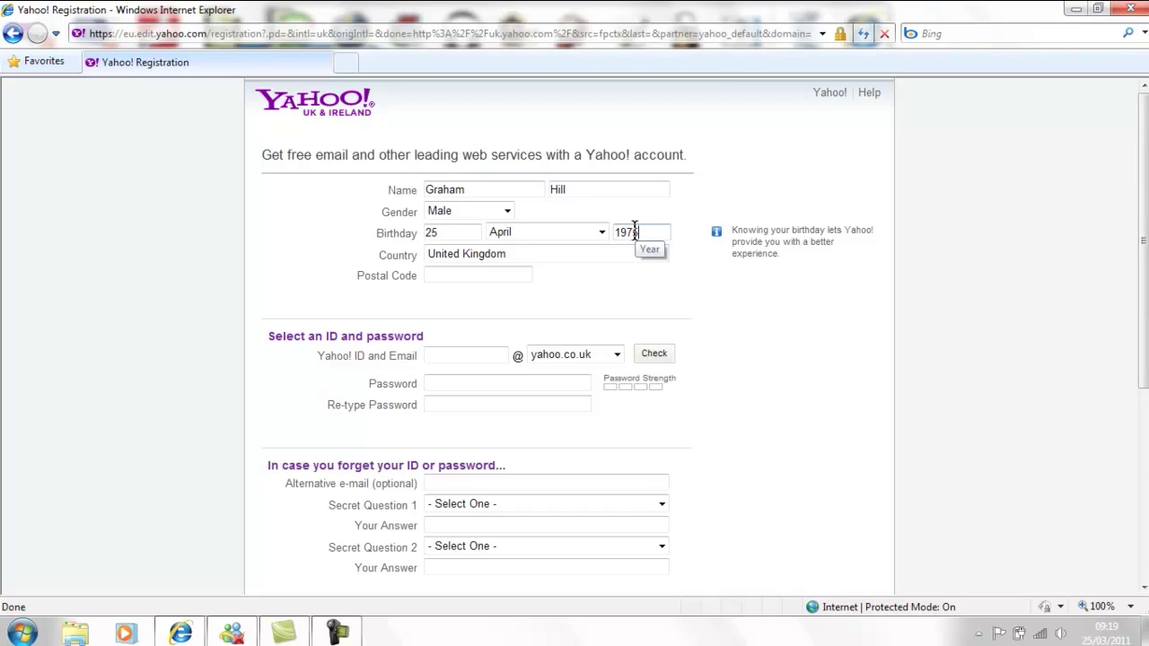
type("5")
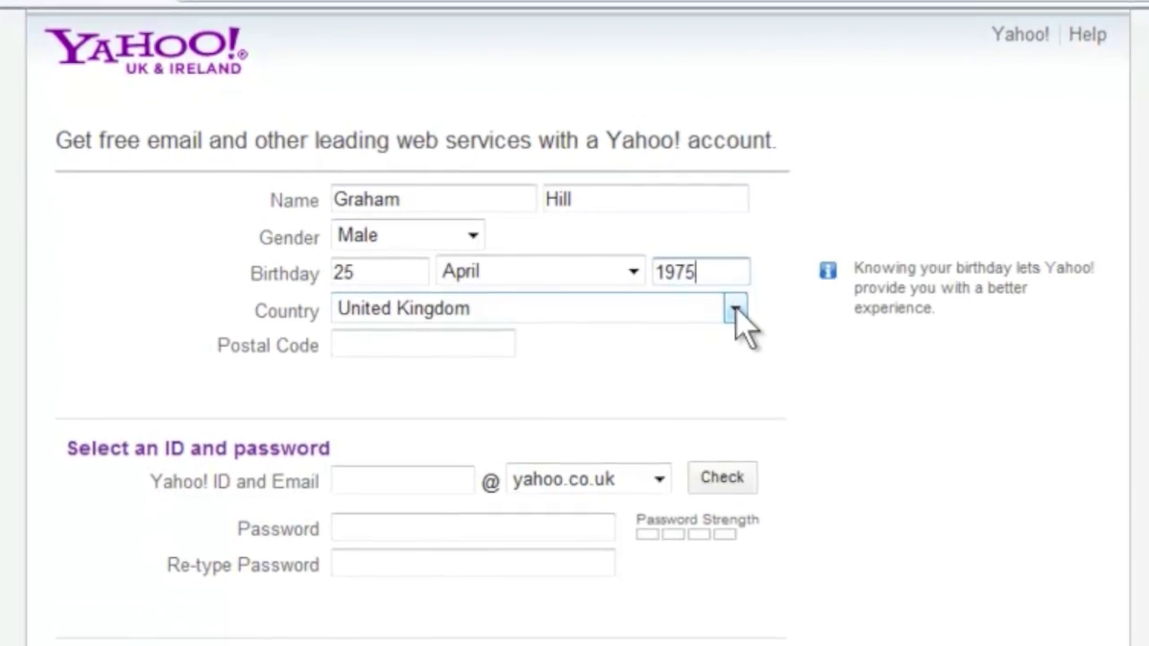
Keep United Kingdom as the country and enter the user's postcode.
left_click(721, 296)
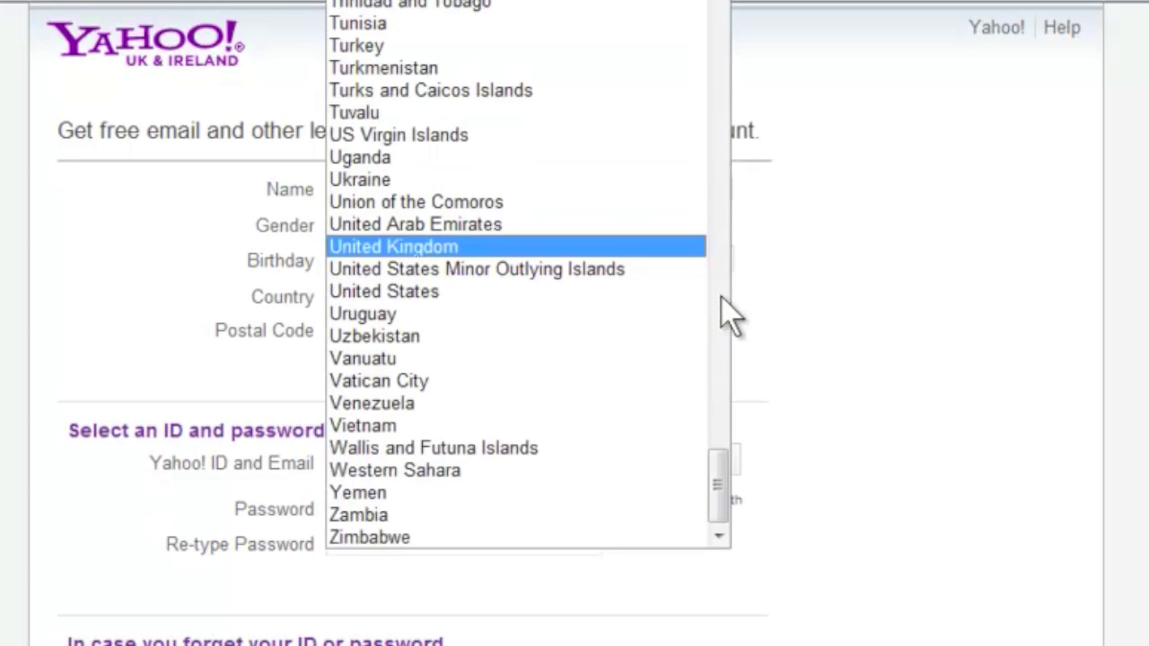
left_click(575, 247)
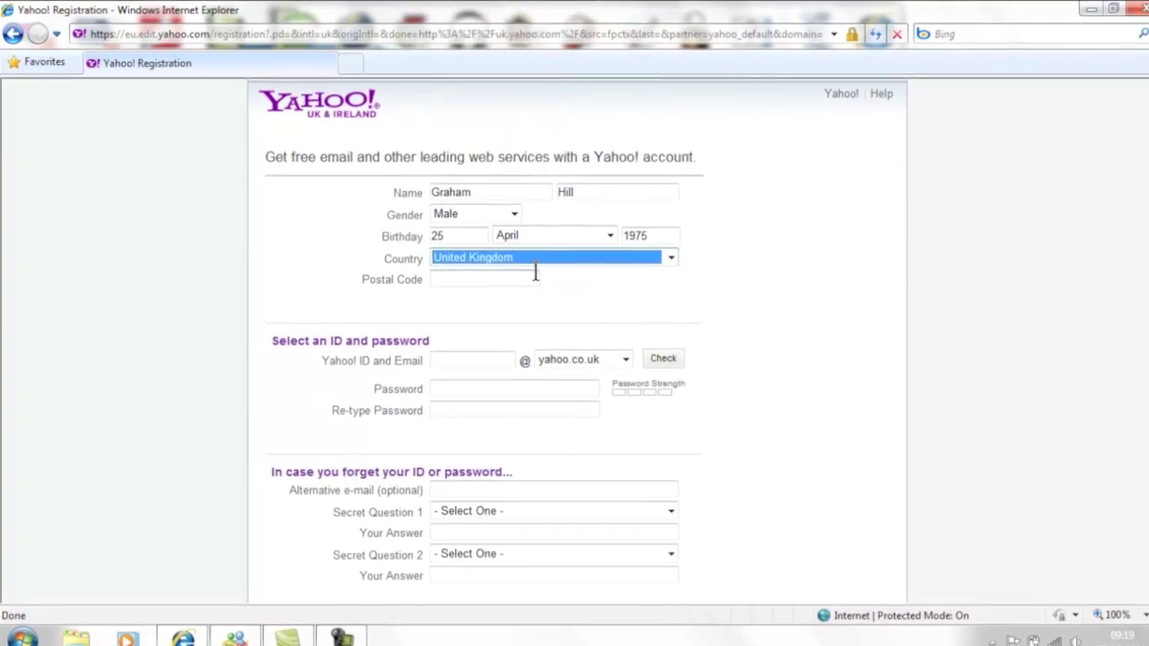
left_click(552, 290)
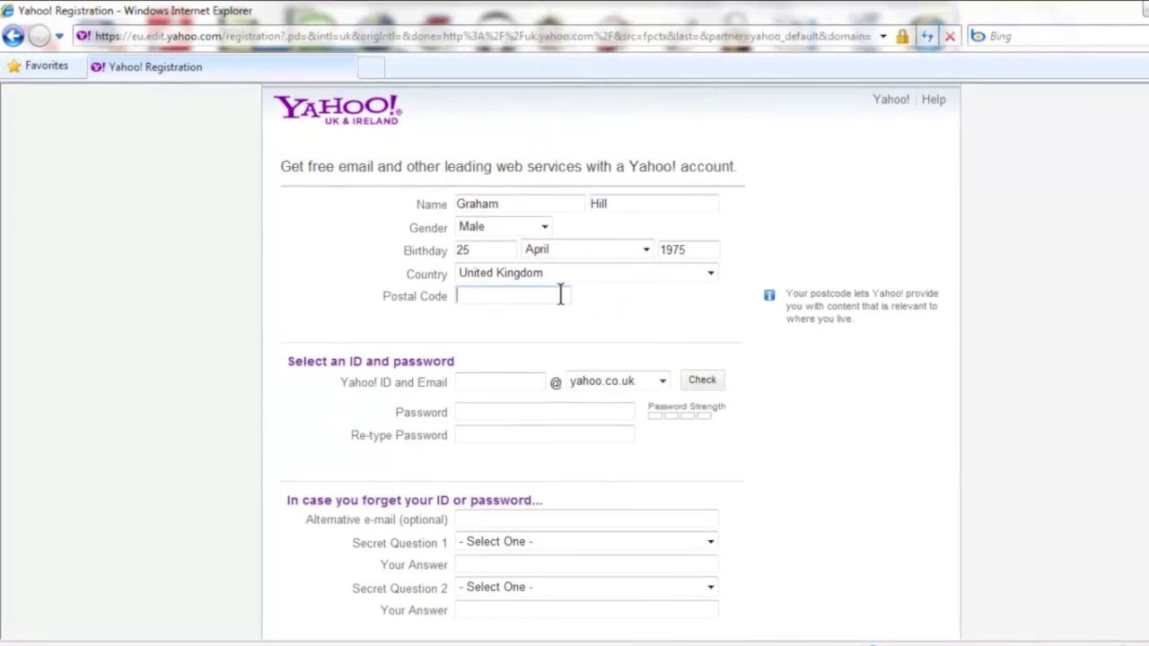
type("S9 ")
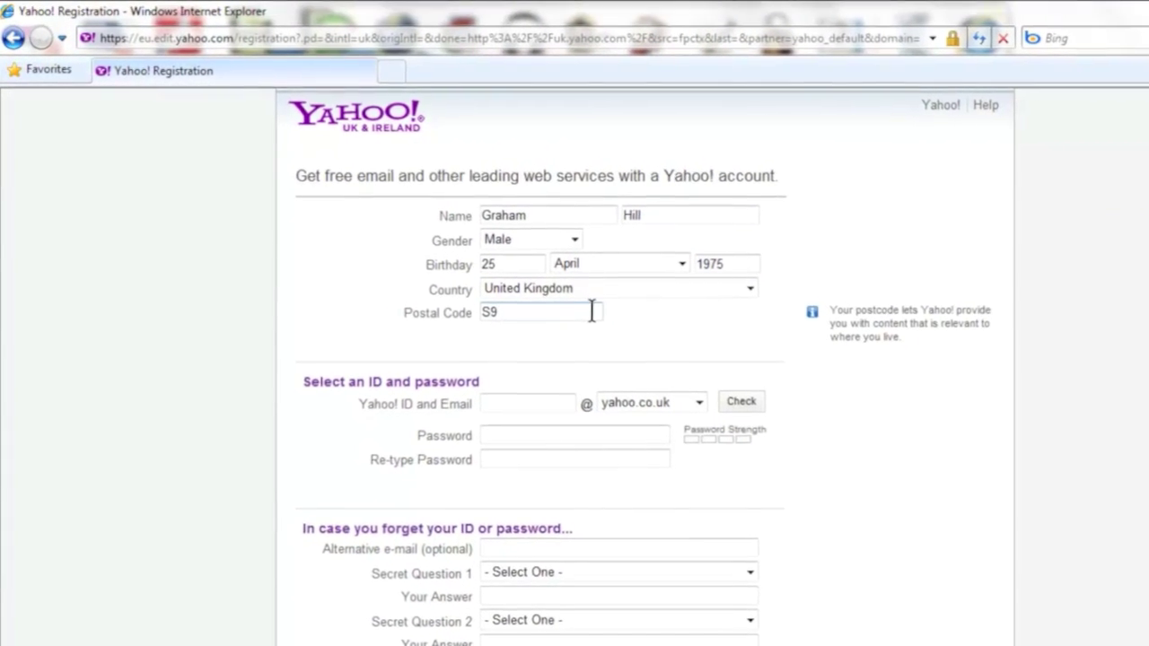
type("4")
type("ST")
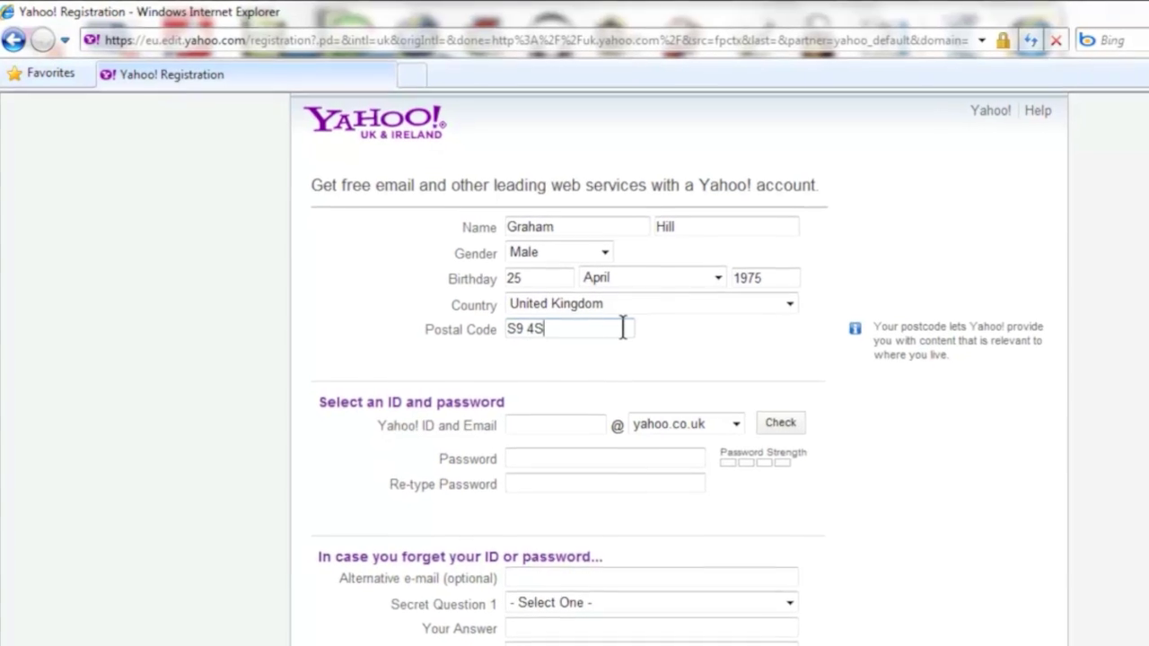
left_click(683, 390)
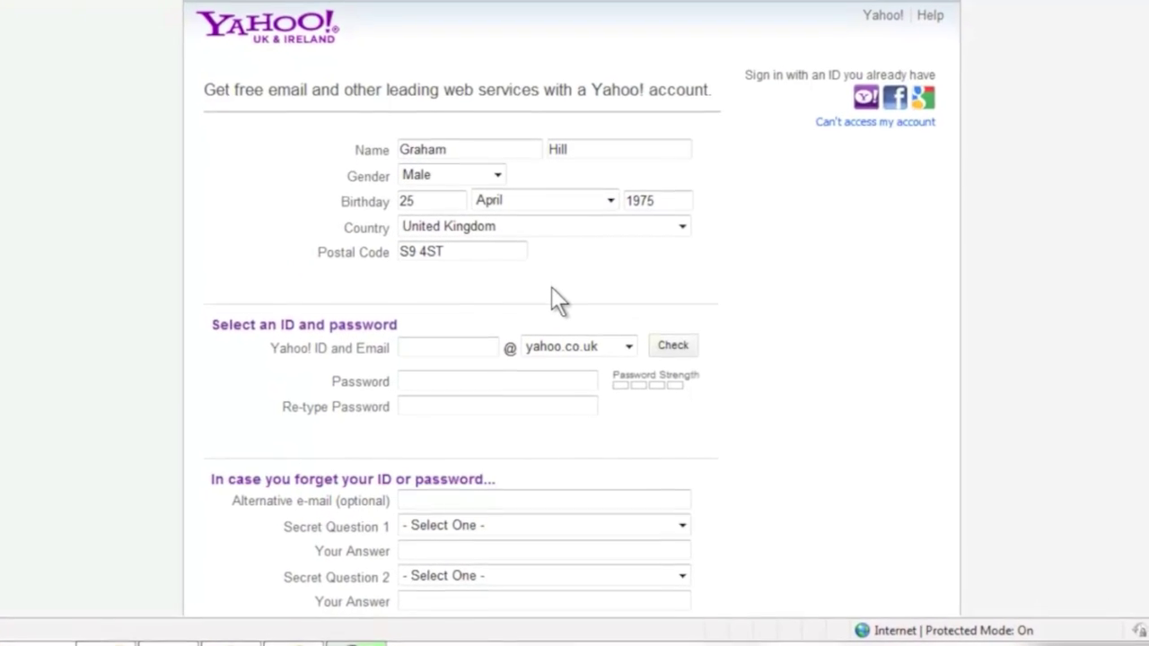
Check a custom Yahoo ID, then accept the first suggested available ID instead.
left_click(456, 332)
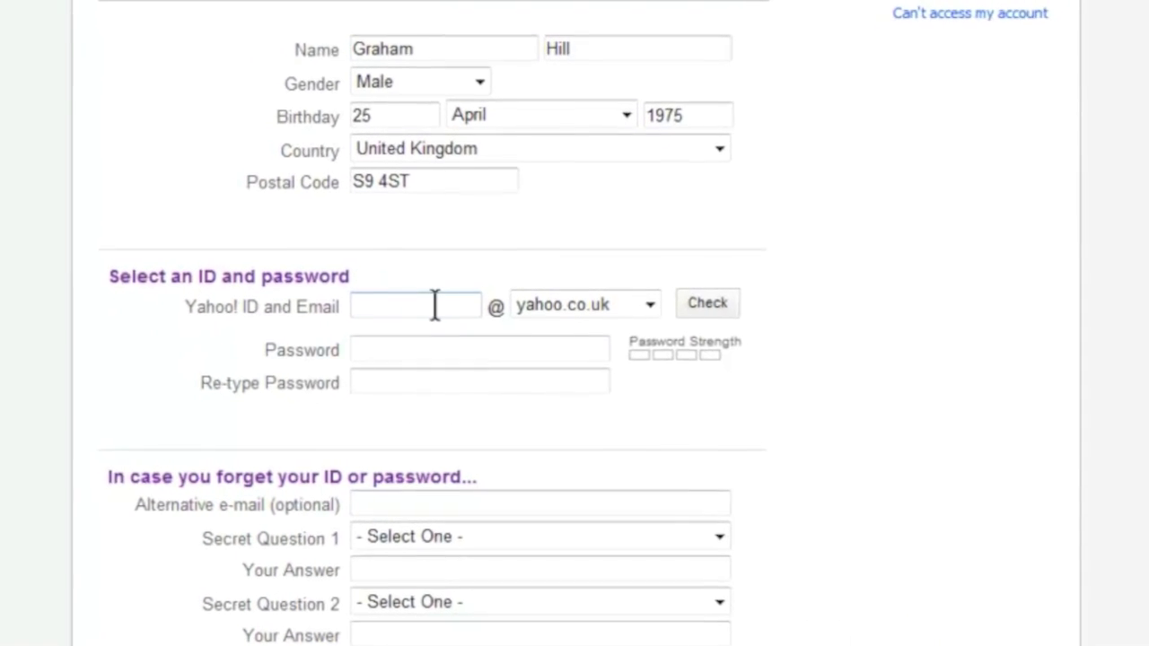
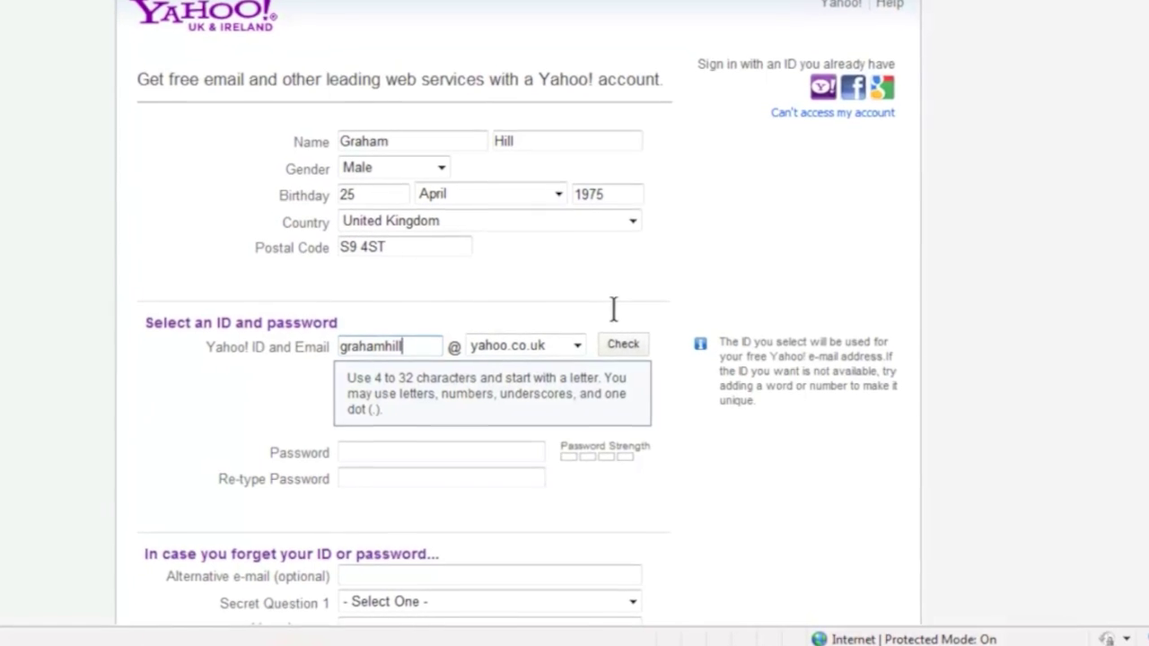
left_click(604, 331)
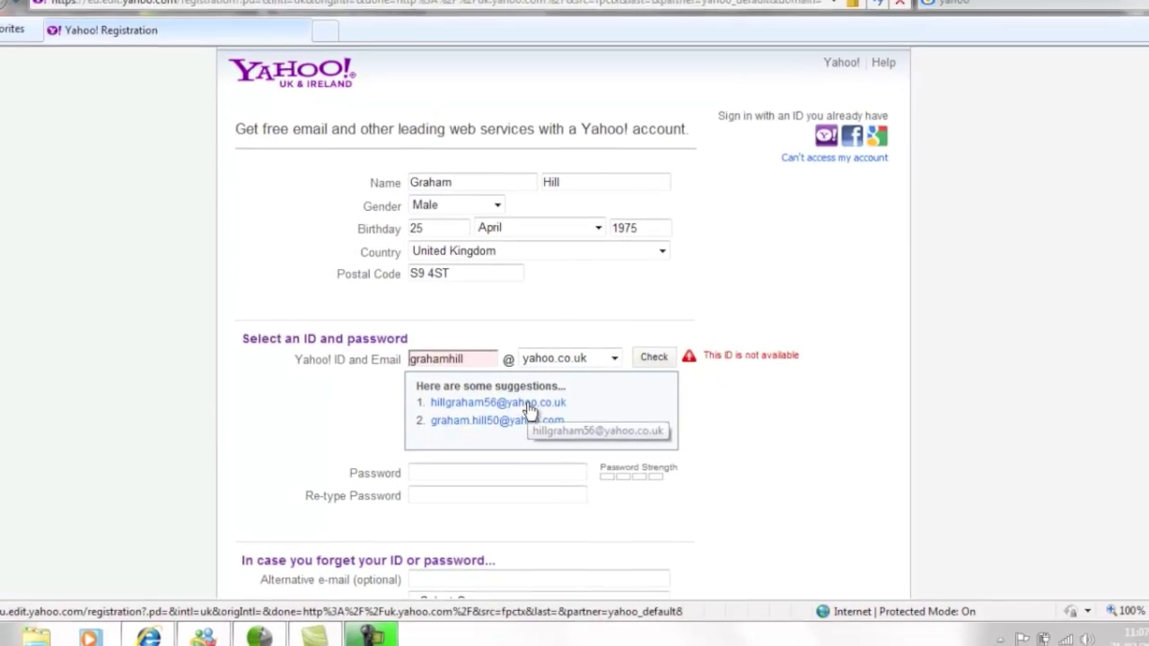
left_click(537, 415)
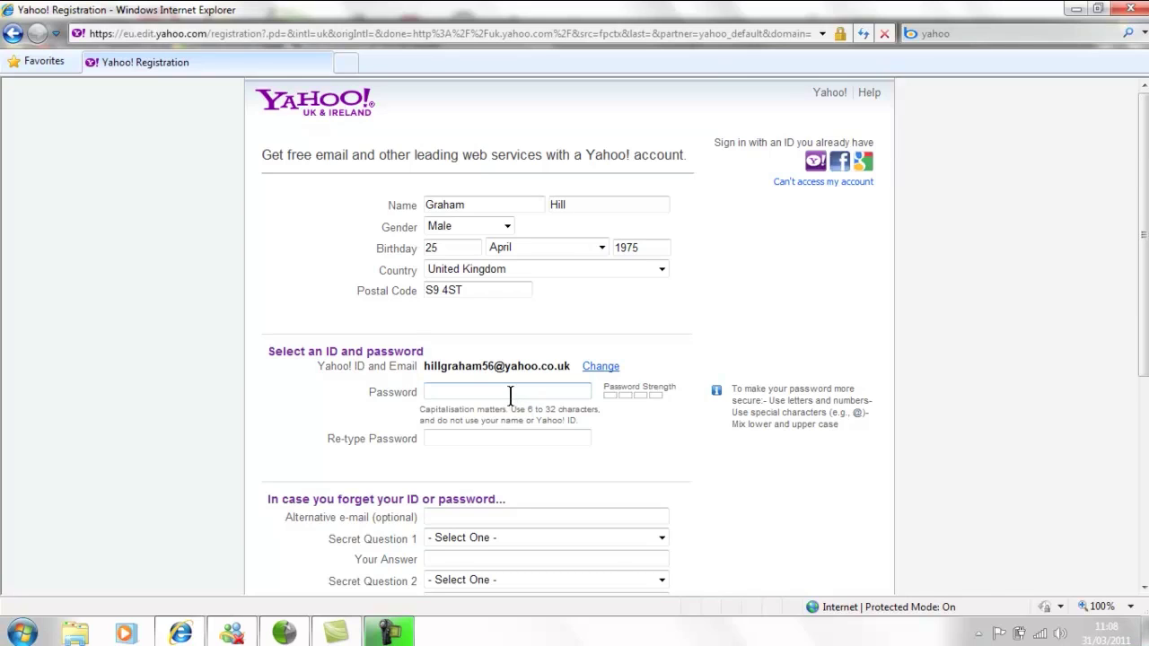
left_click(509, 393)
Enter a very strong account password and retype it in the confirmation field.
type("*****")
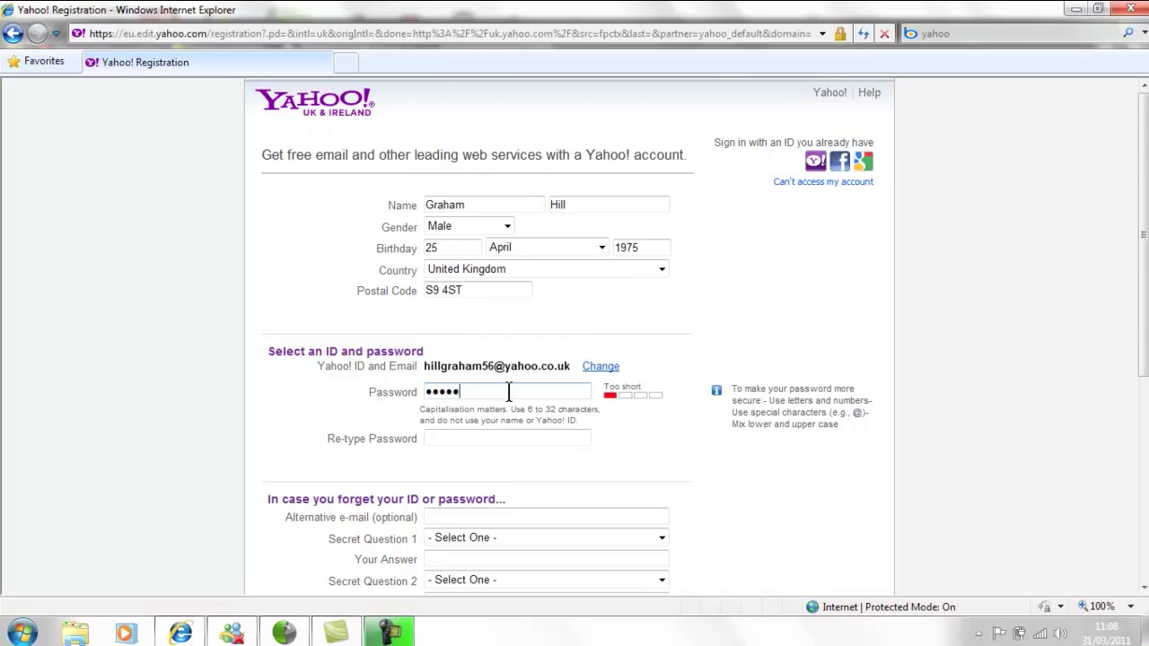
type("***")
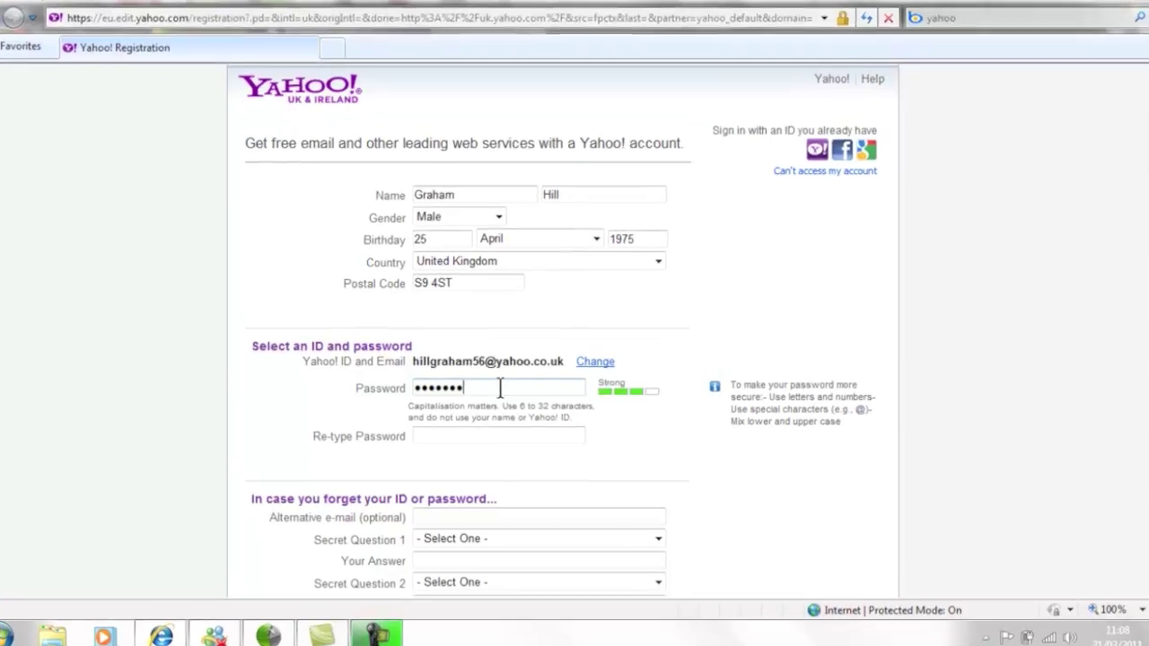
type("*")
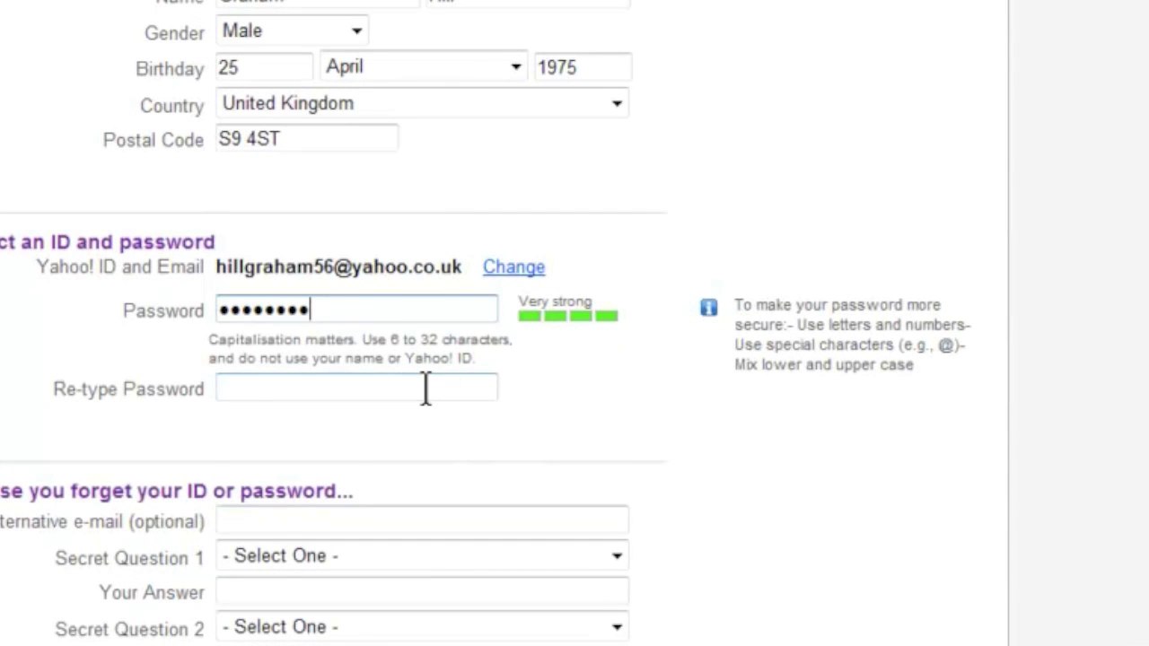
left_click(427, 388)
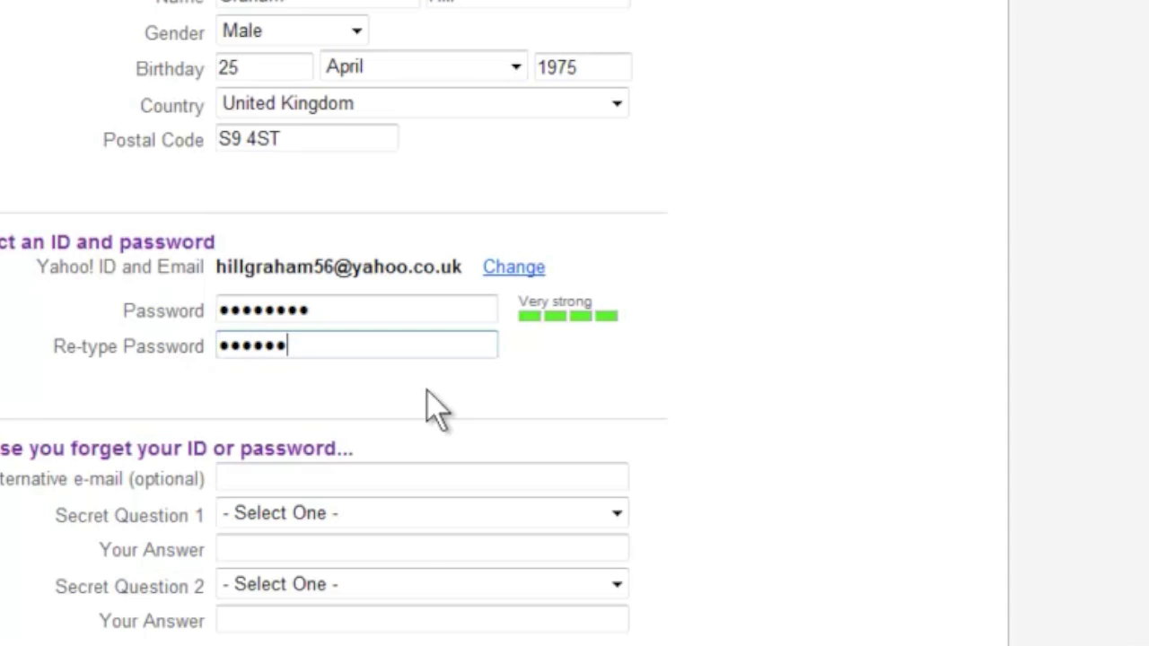
type("1")
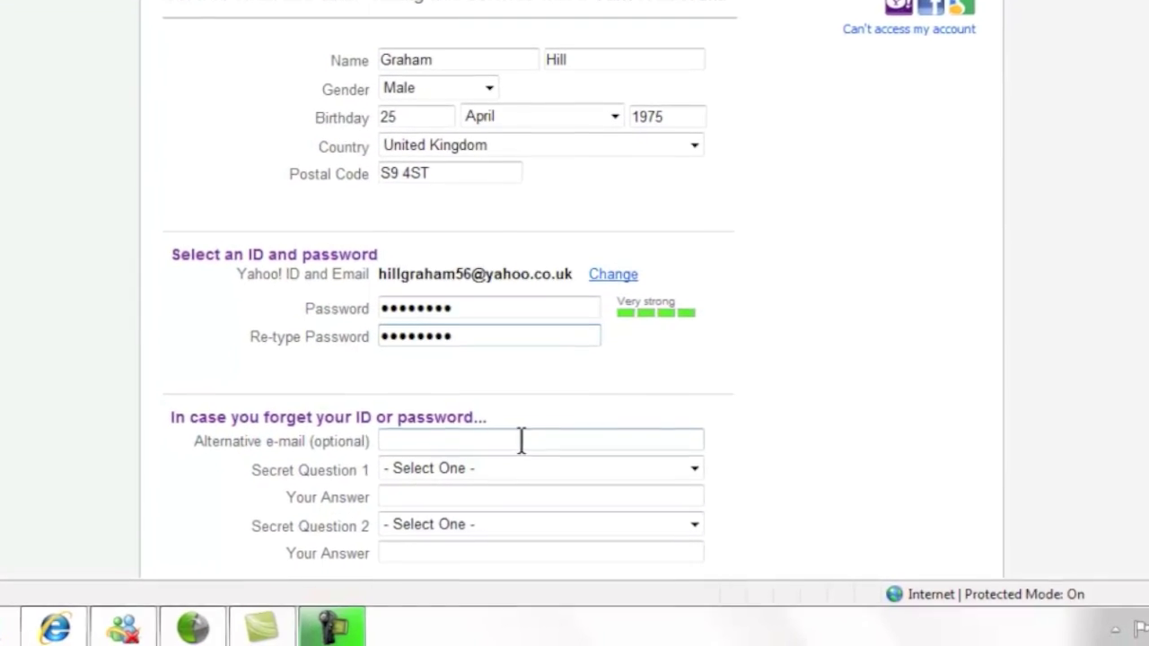
Choose the favourite uncle's first name as Secret Question 1 and answer it.
left_click(519, 431)
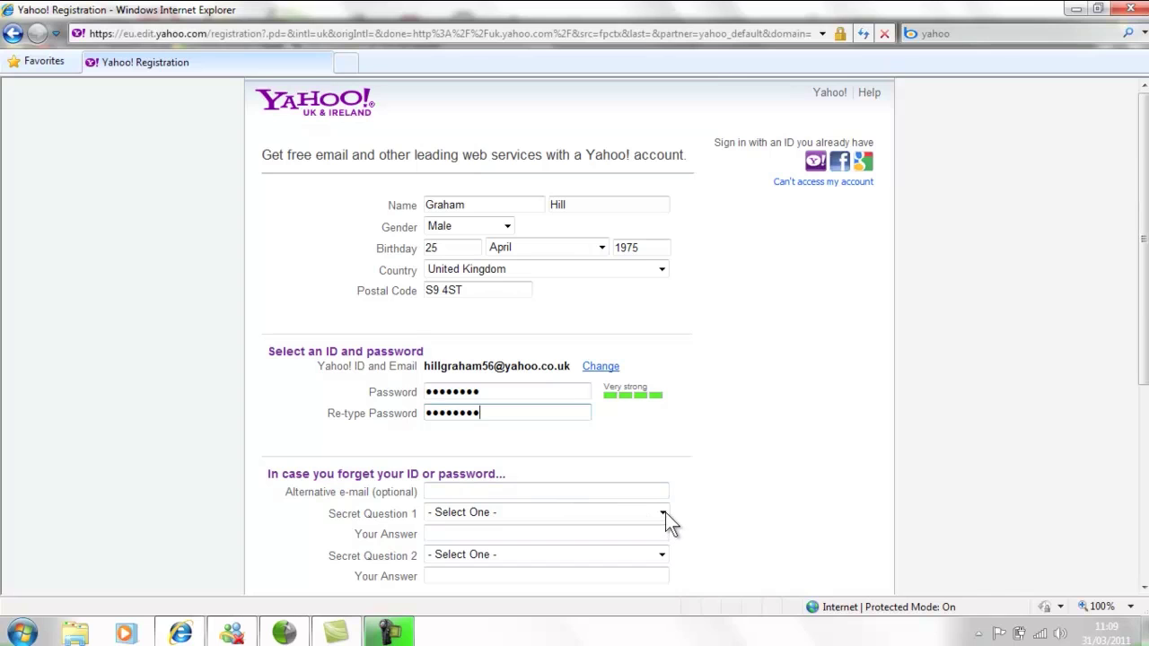
left_click(665, 512)
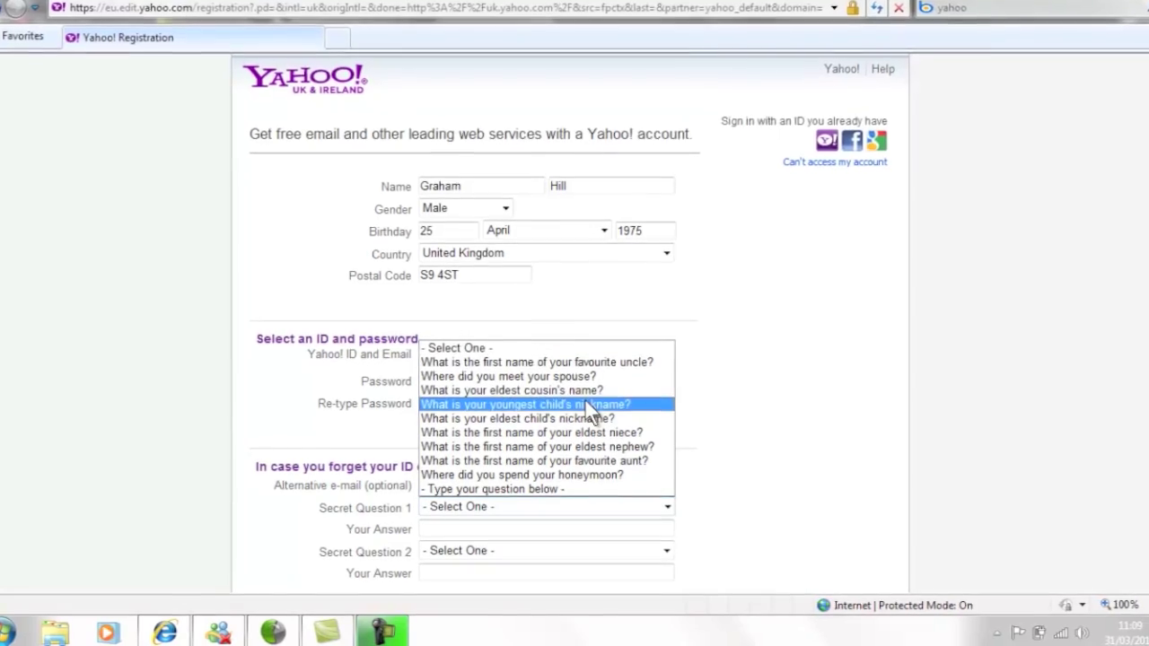
left_click(549, 357)
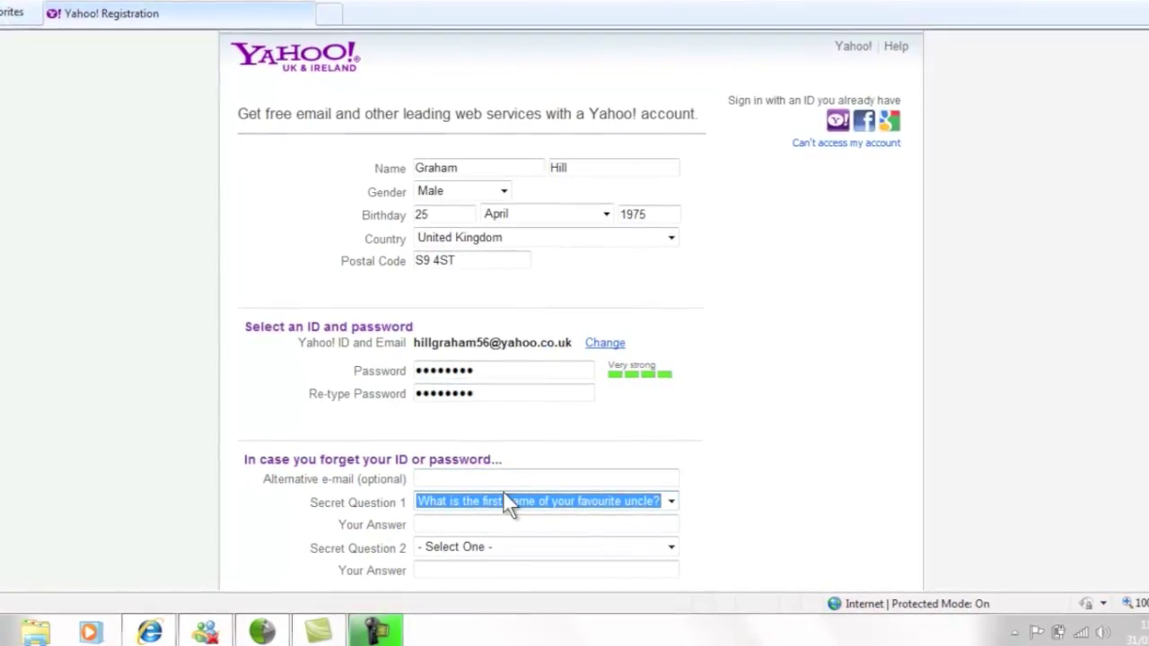
left_click(475, 524)
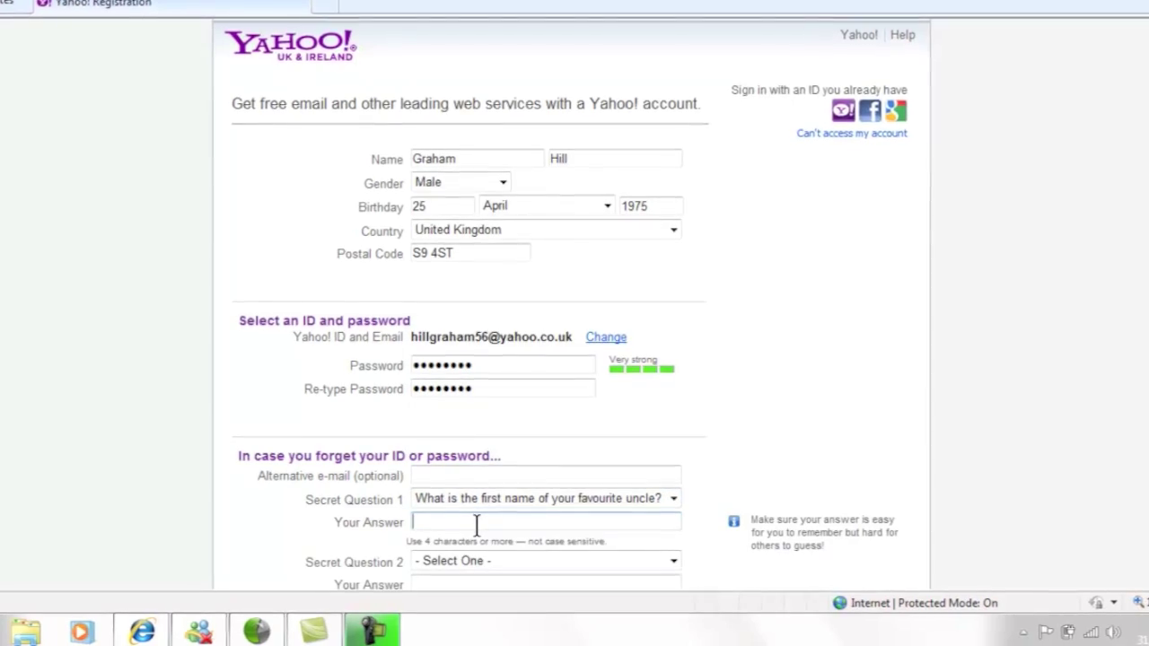
type("John")
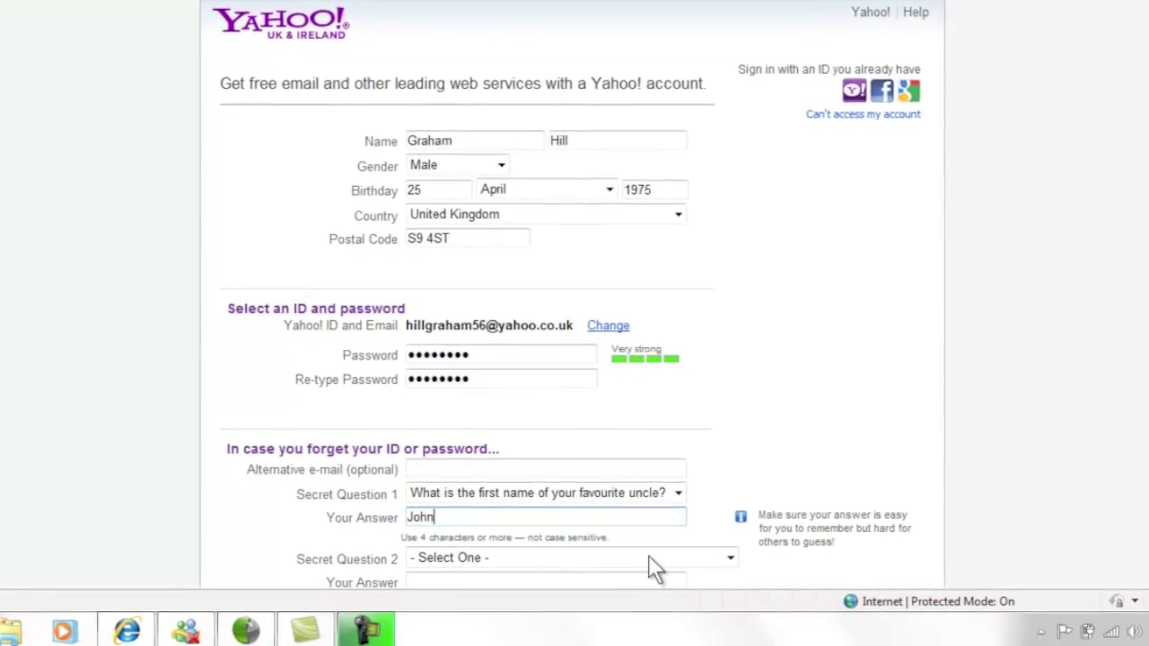
Choose the first pet's name as Secret Question 2 and enter its answer.
left_click(735, 555)
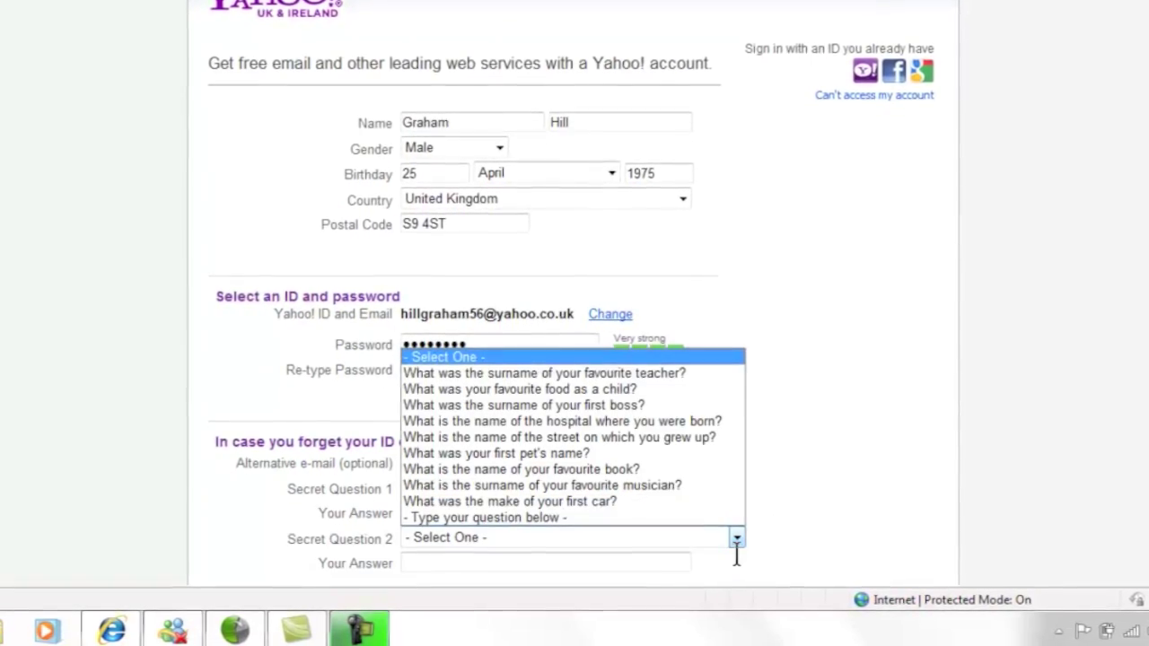
left_click(551, 449)
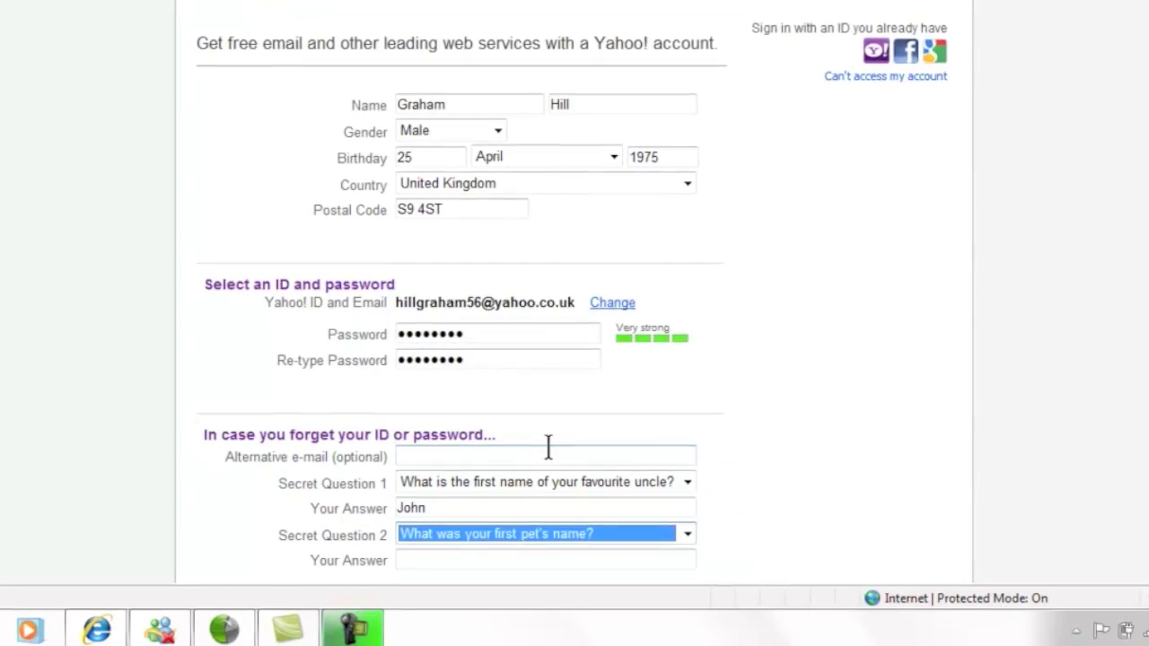
left_click(479, 556)
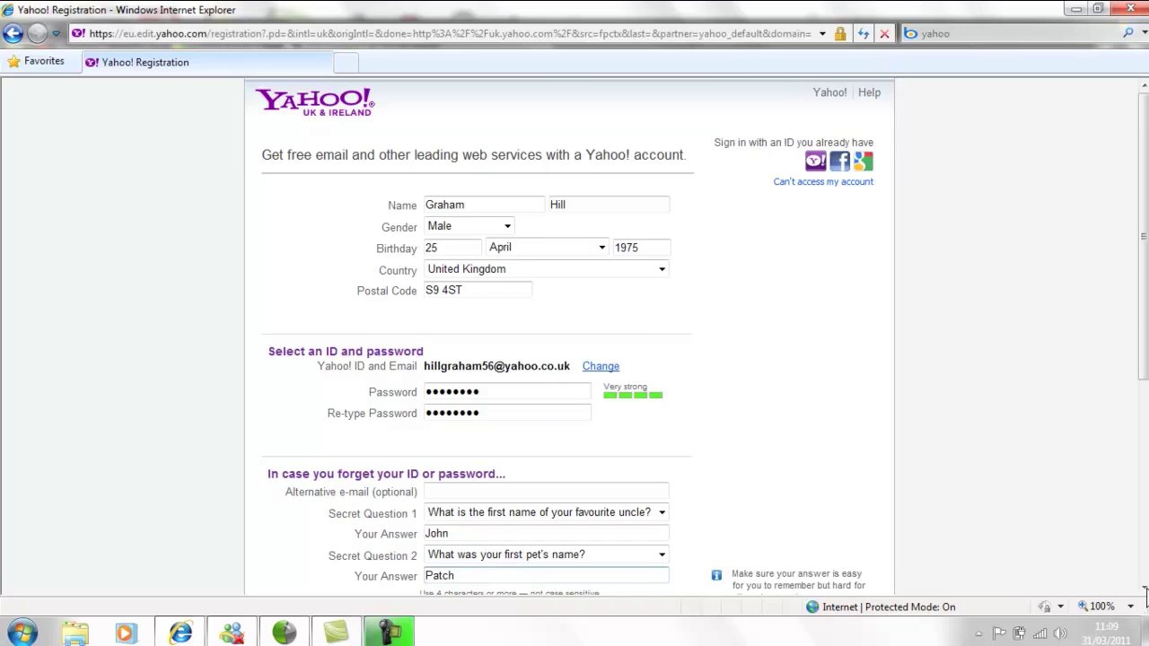
left_click(1142, 587)
left_click(1143, 587)
left_click(1142, 587)
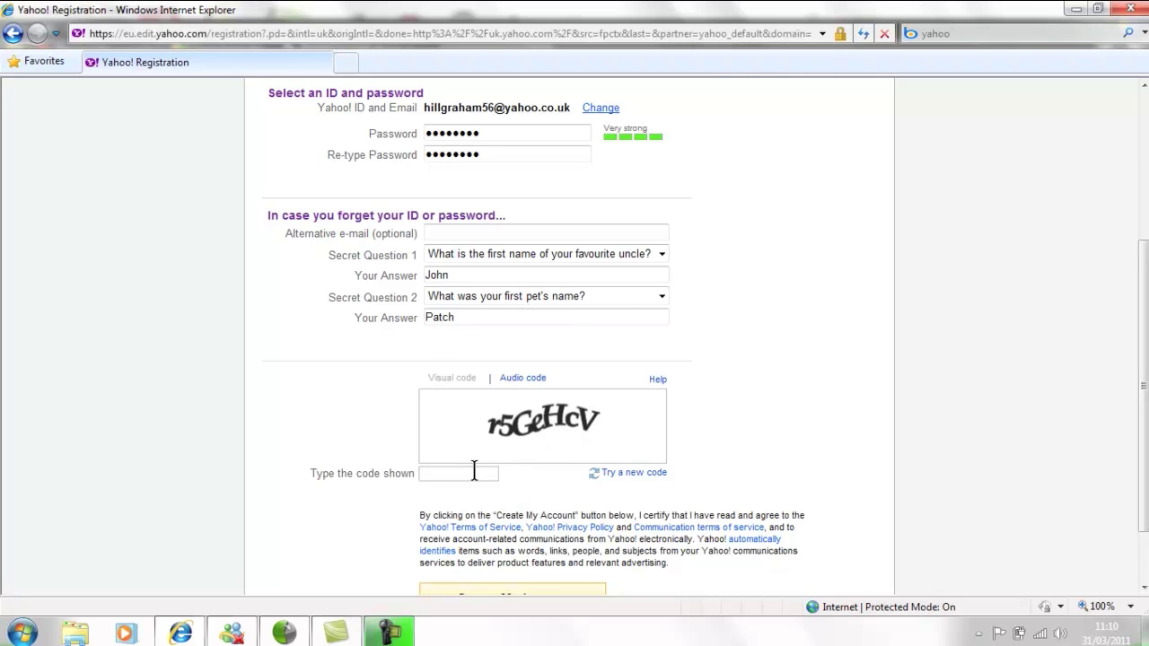
Type the characters from the captcha image into the 'Type the code shown' box.
left_click(471, 473)
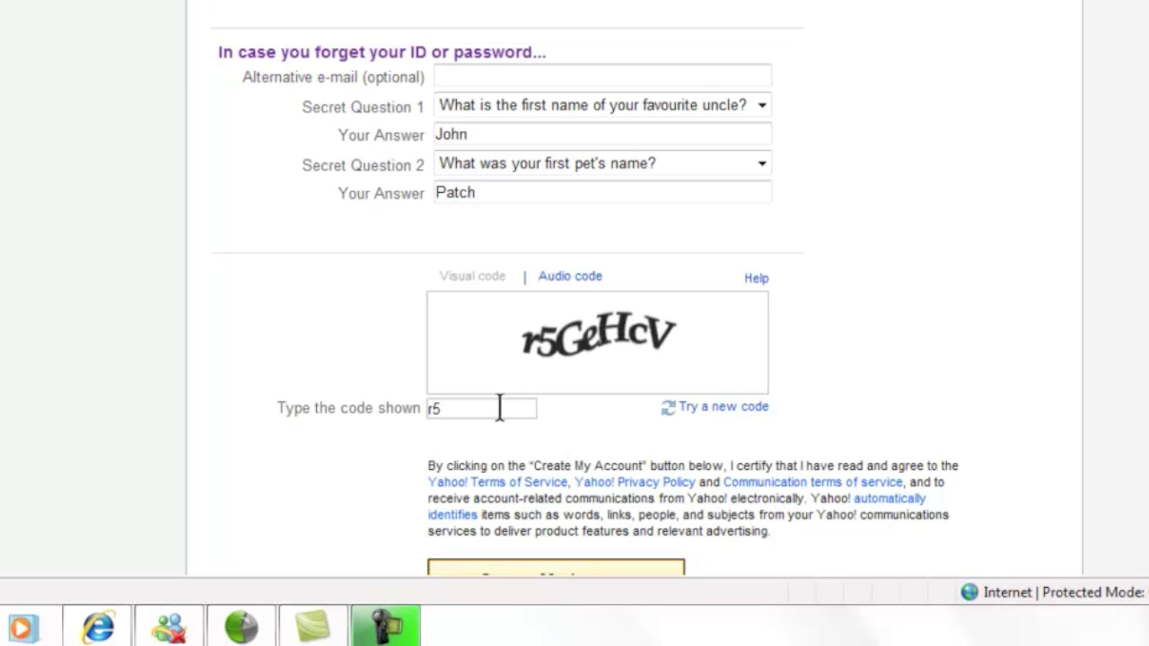
type("r5ge")
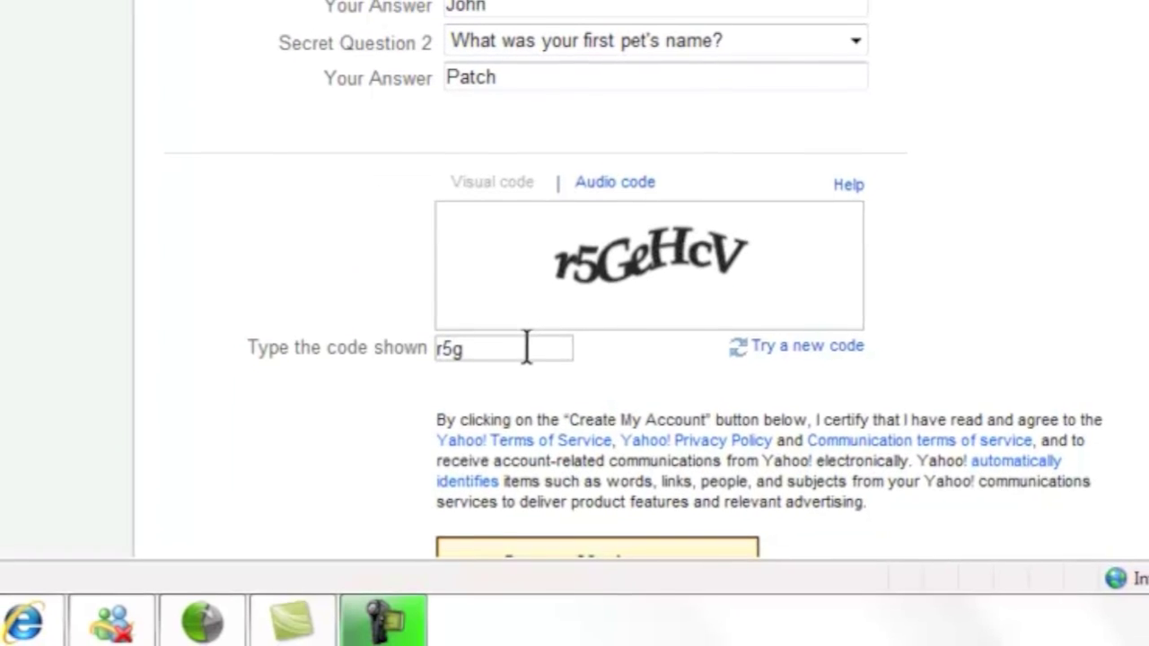
type("hcv")
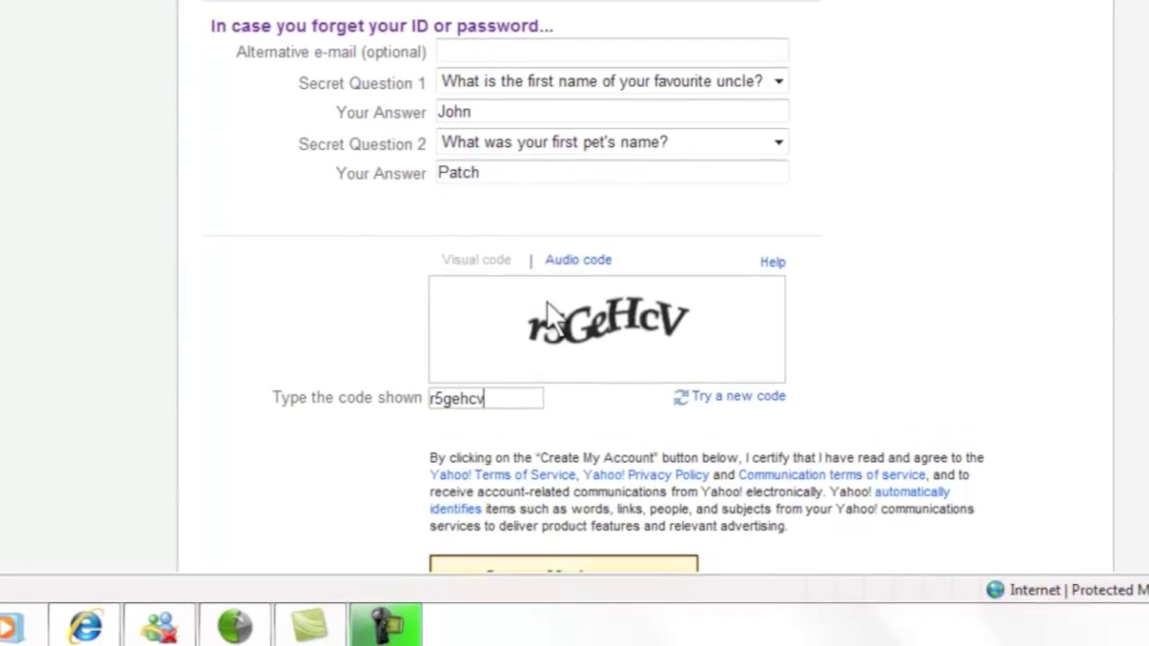
left_click(578, 242)
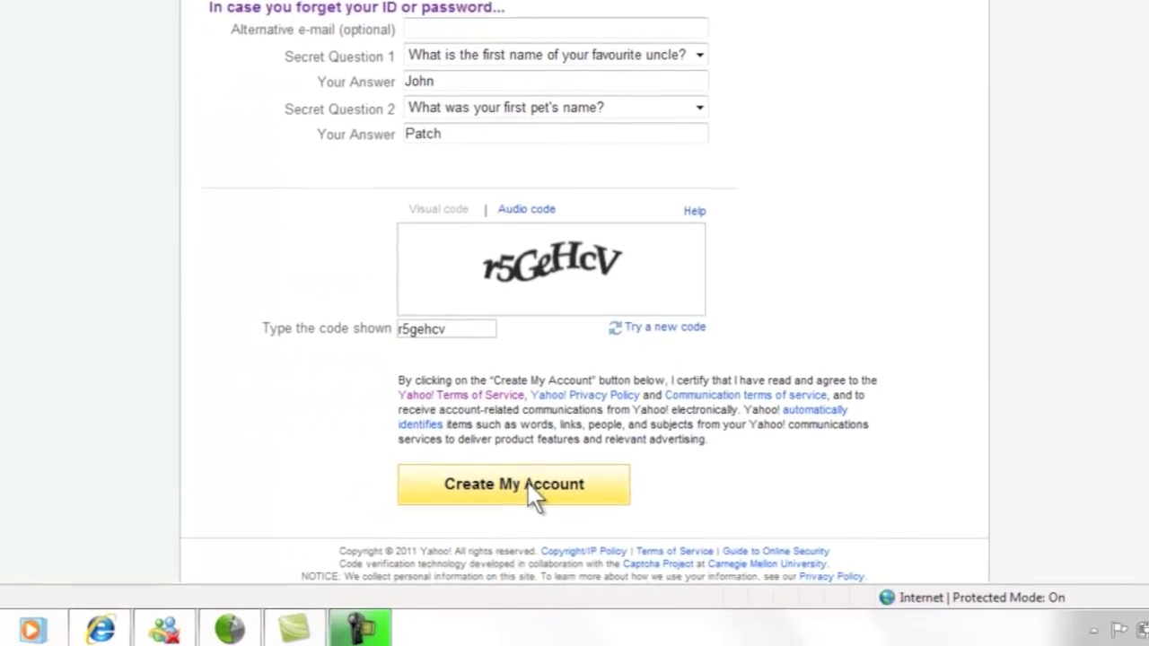
Submit with Create My Account, then continue past the registration confirmation page.
left_click(496, 563)
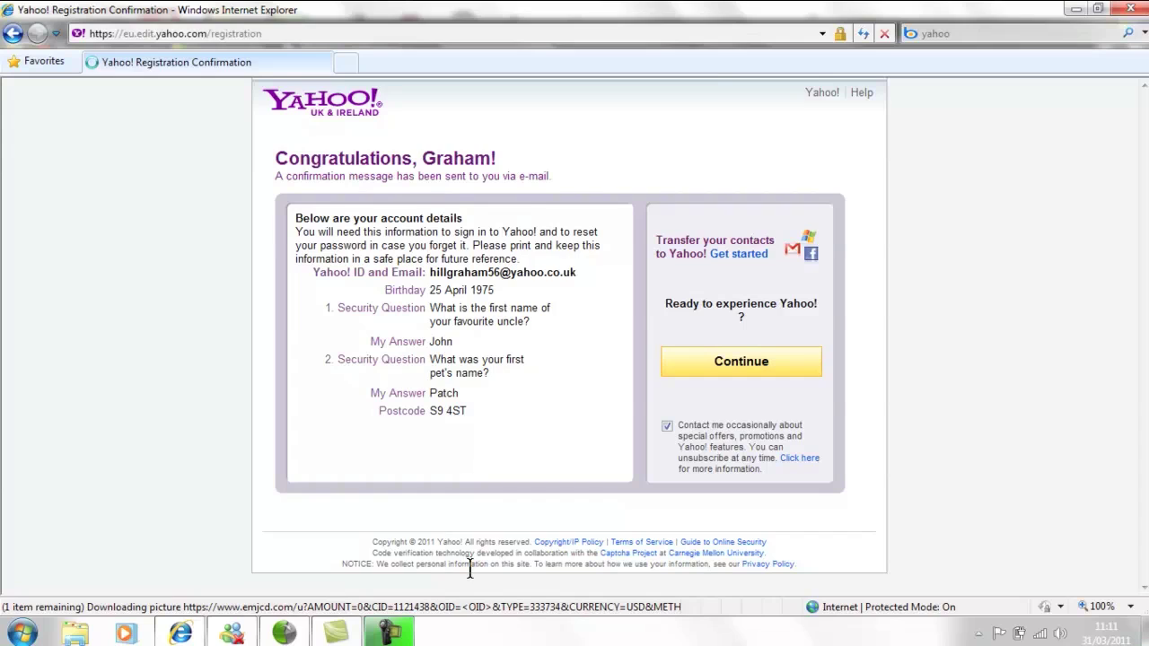
left_click(738, 366)
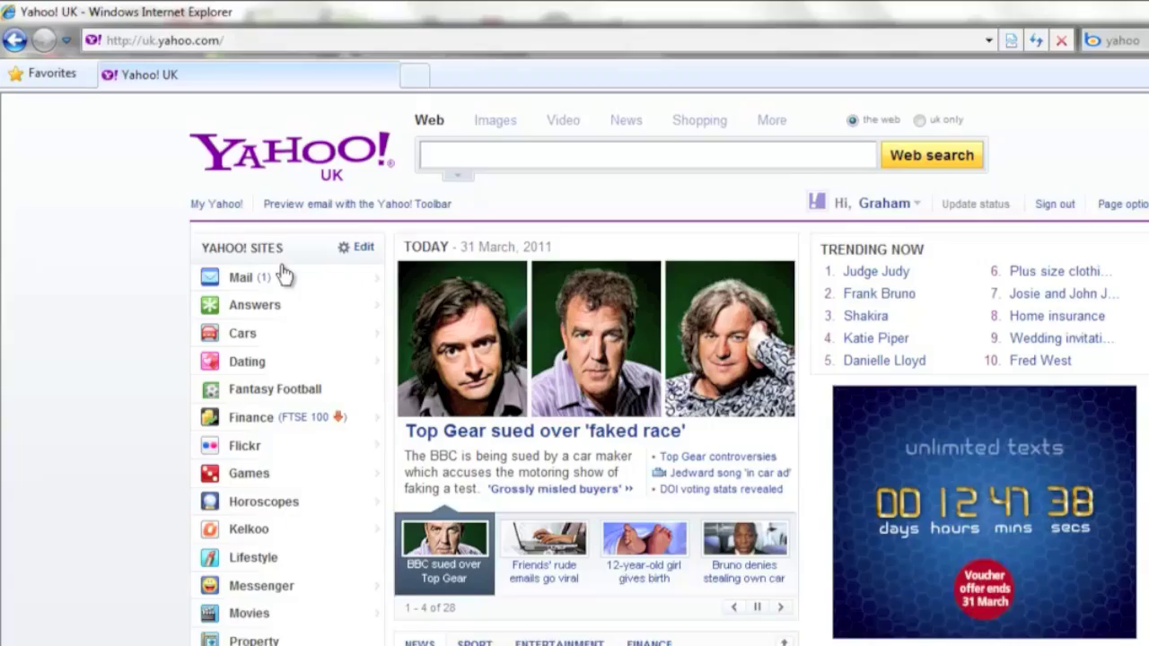
Open the new account's mailbox via the Mail link in the Yahoo! Sites list.
mouse_move(212, 236)
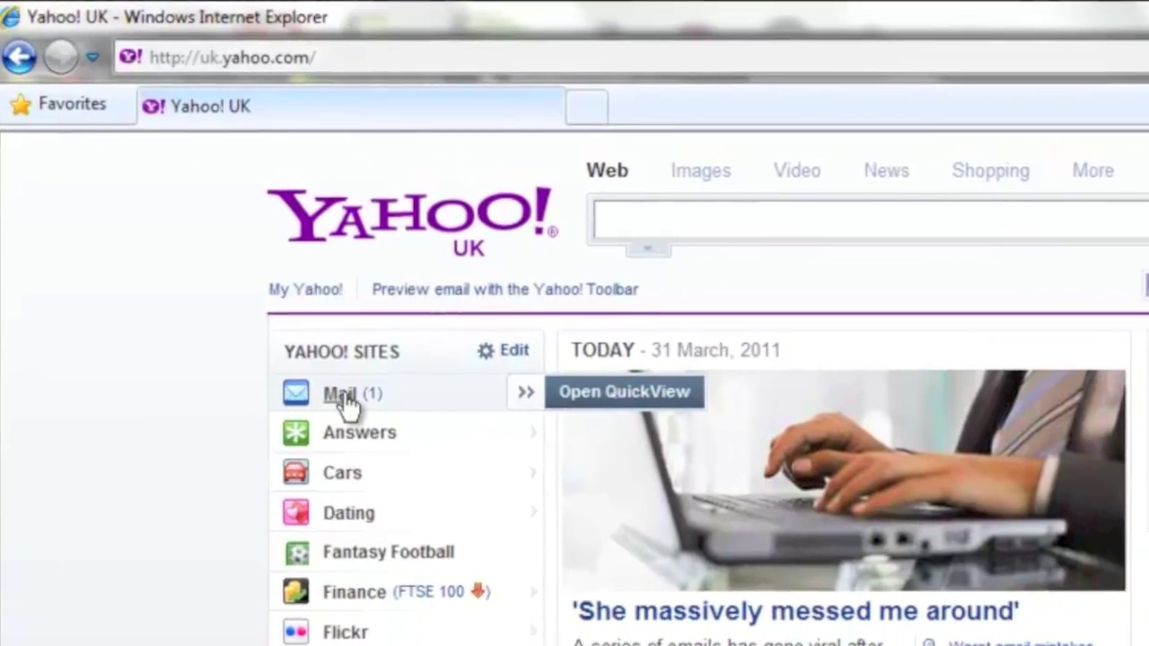
left_click(316, 366)
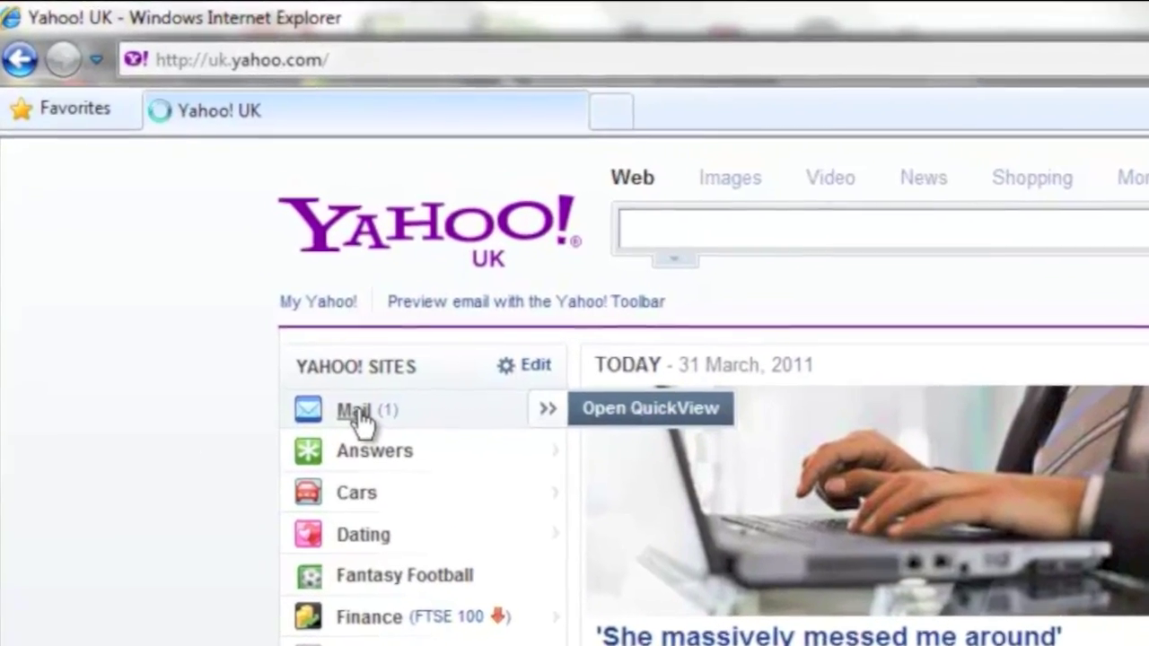